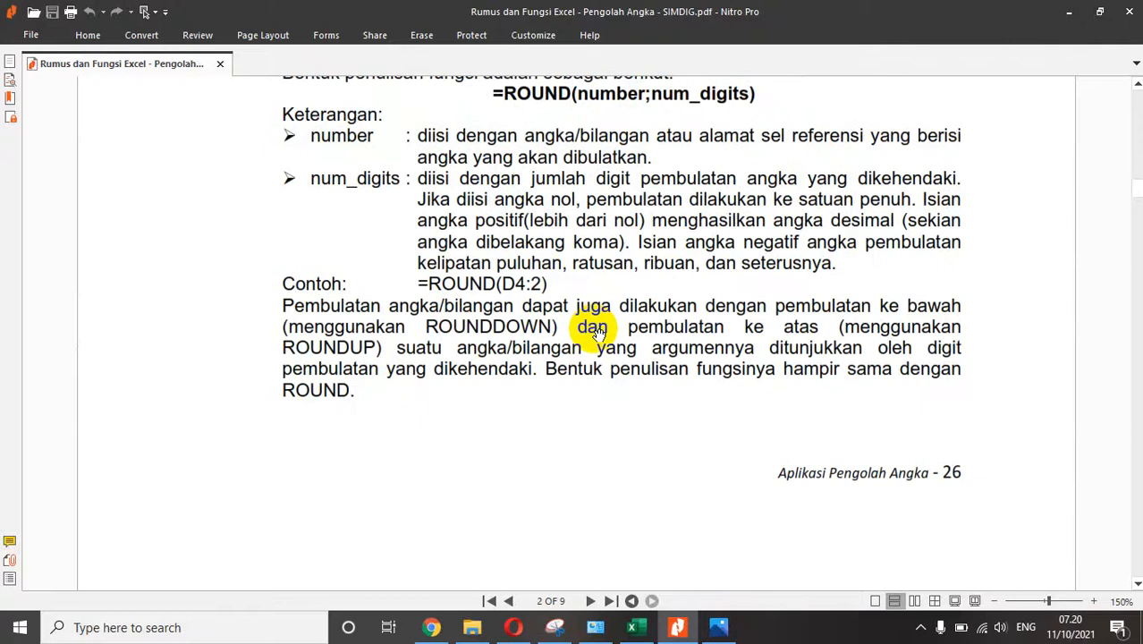
Read through the PDF's remaining math functions and its statistical functions, from AVERAGE and COUNT to MIN and RANK.
scroll(594, 331, down, 15)
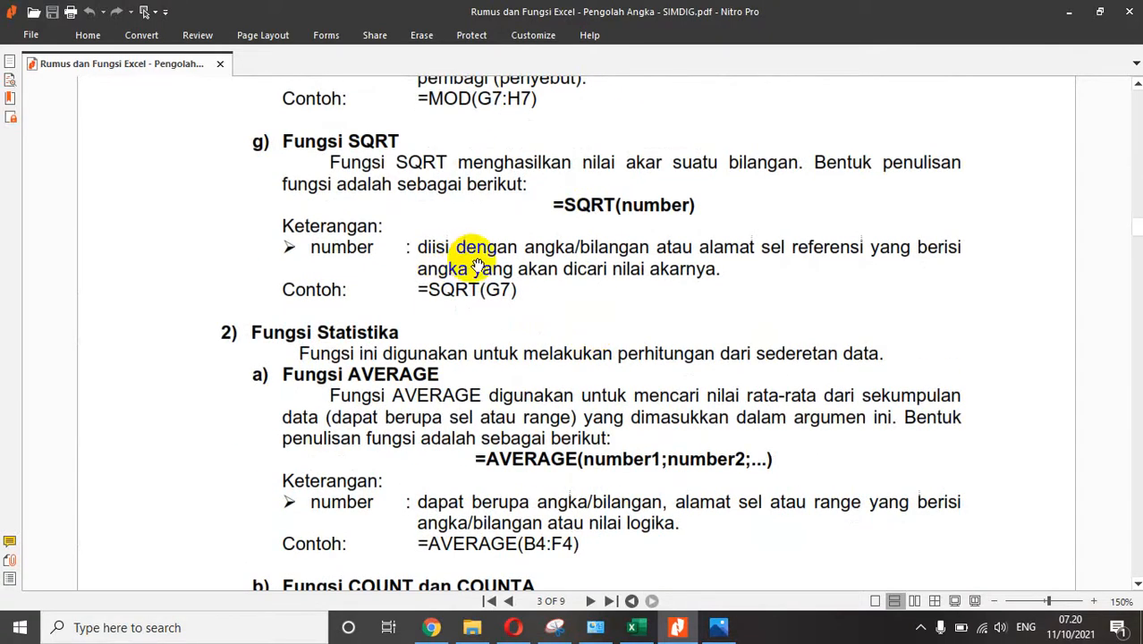
scroll(474, 266, down, 3)
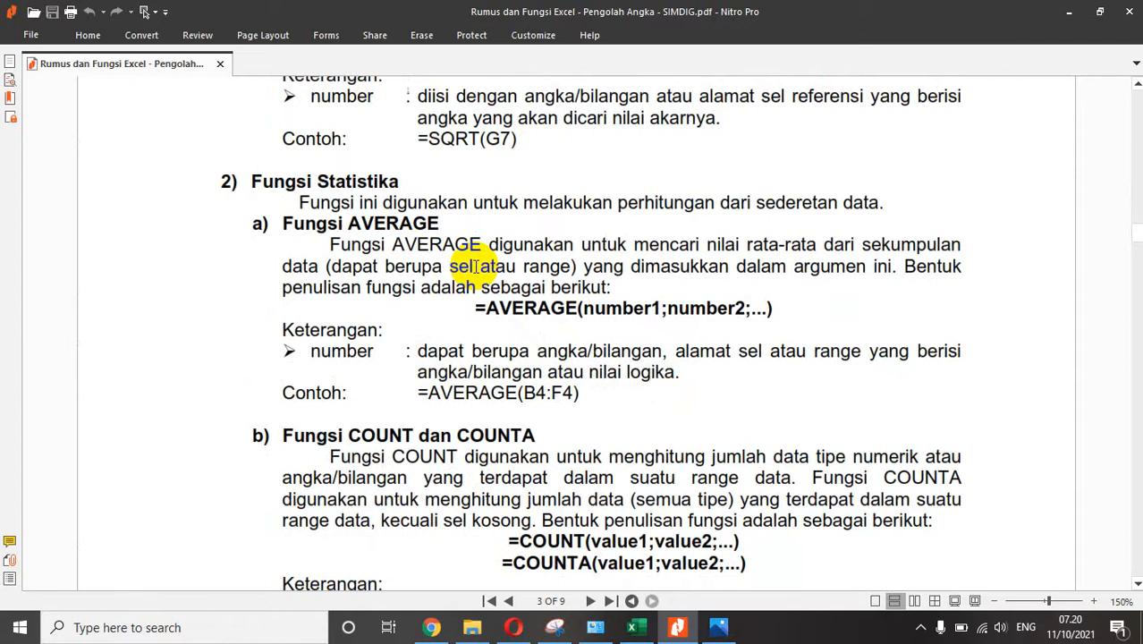
scroll(473, 267, down, 15)
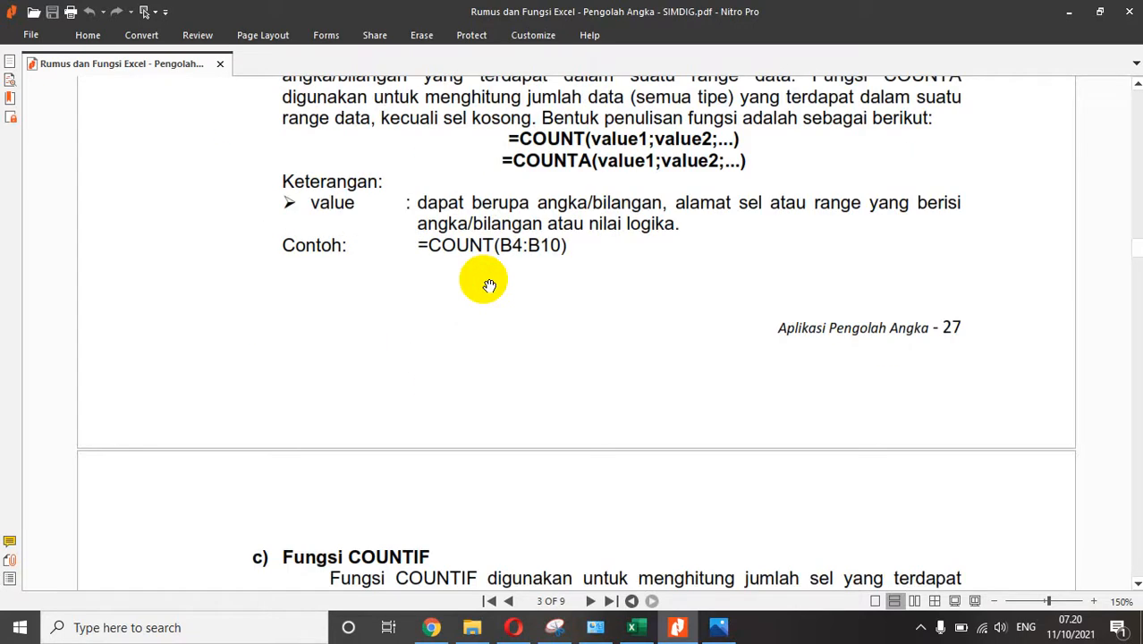
scroll(469, 299, down, 7)
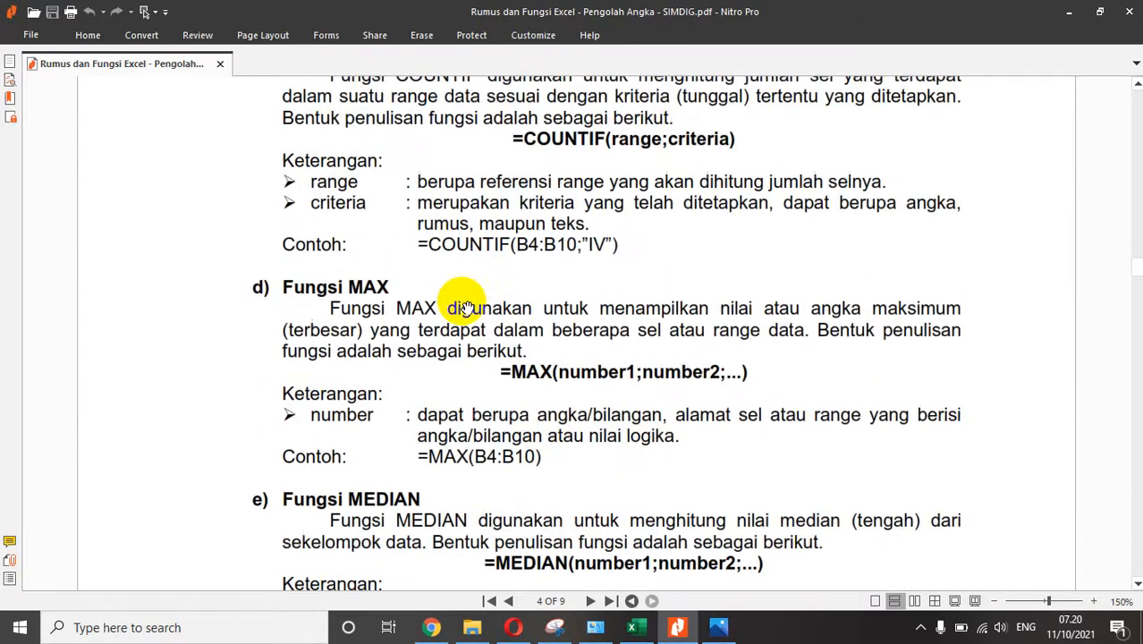
scroll(467, 311, down, 4)
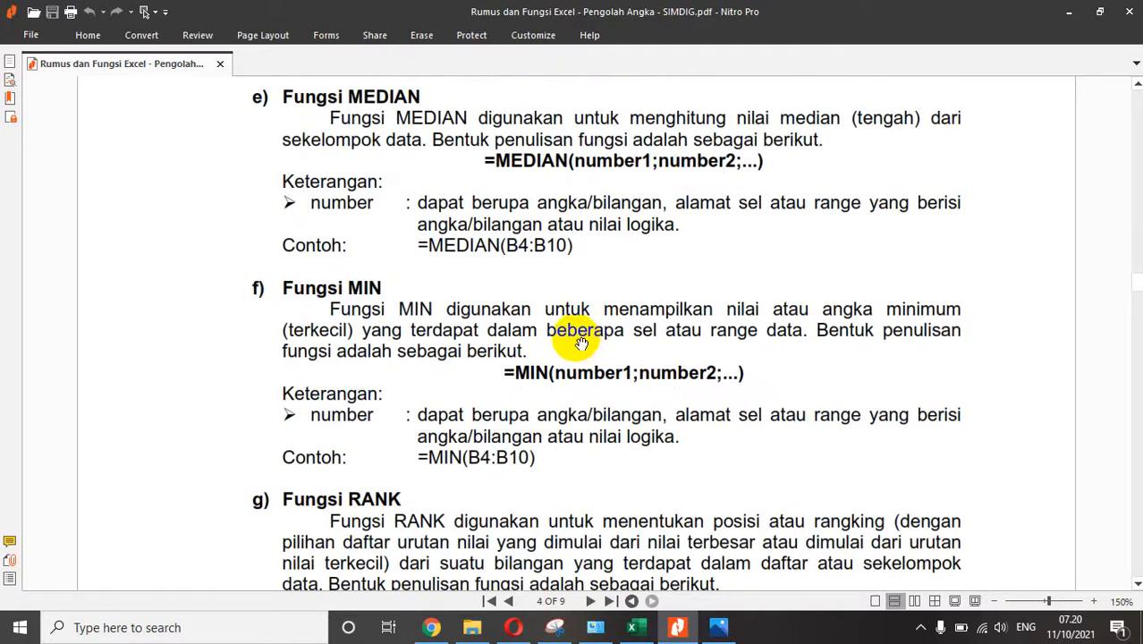
scroll(581, 345, down, 1)
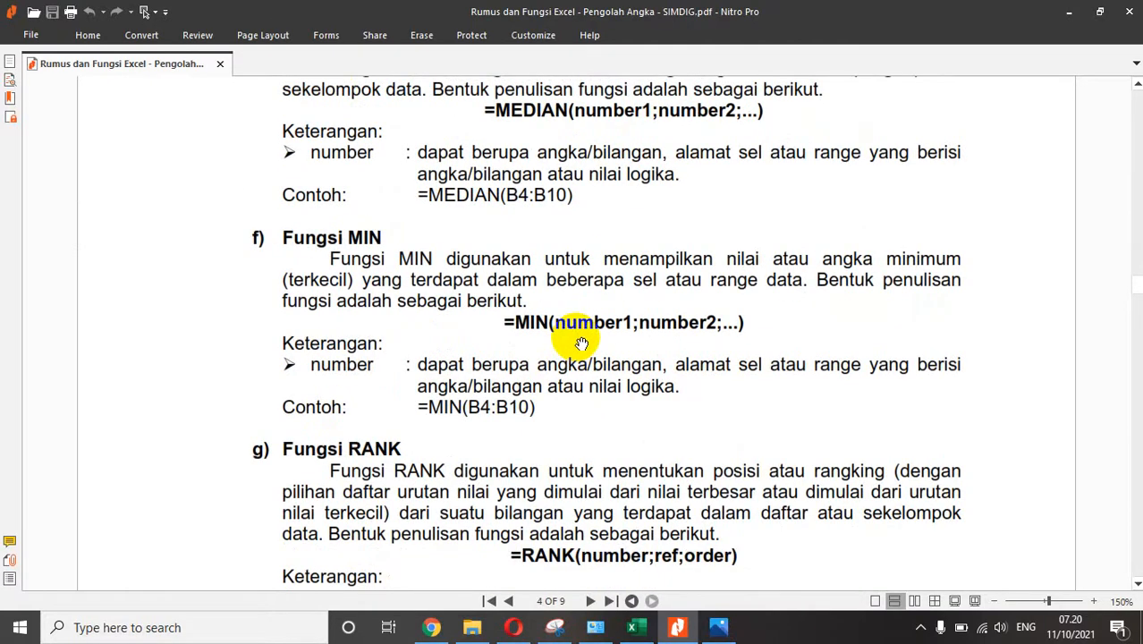
scroll(581, 344, down, 15)
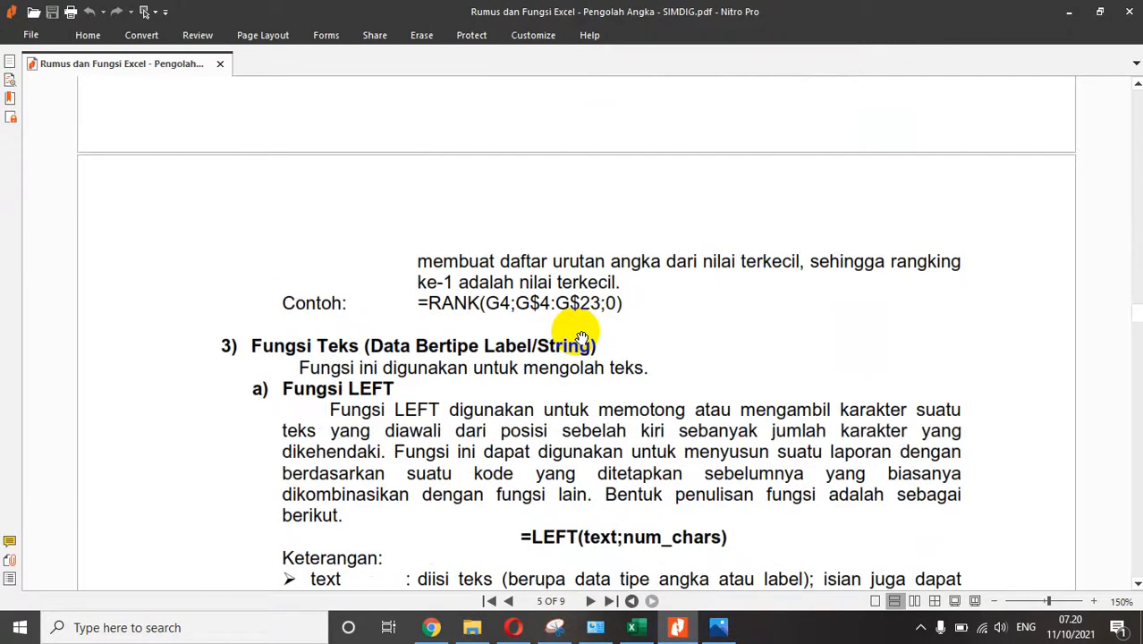
Review the text functions section of the PDF, covering LEFT, MID, RIGHT, LEN, UPPER, PROPER and CONCATENATE.
scroll(581, 338, down, 2)
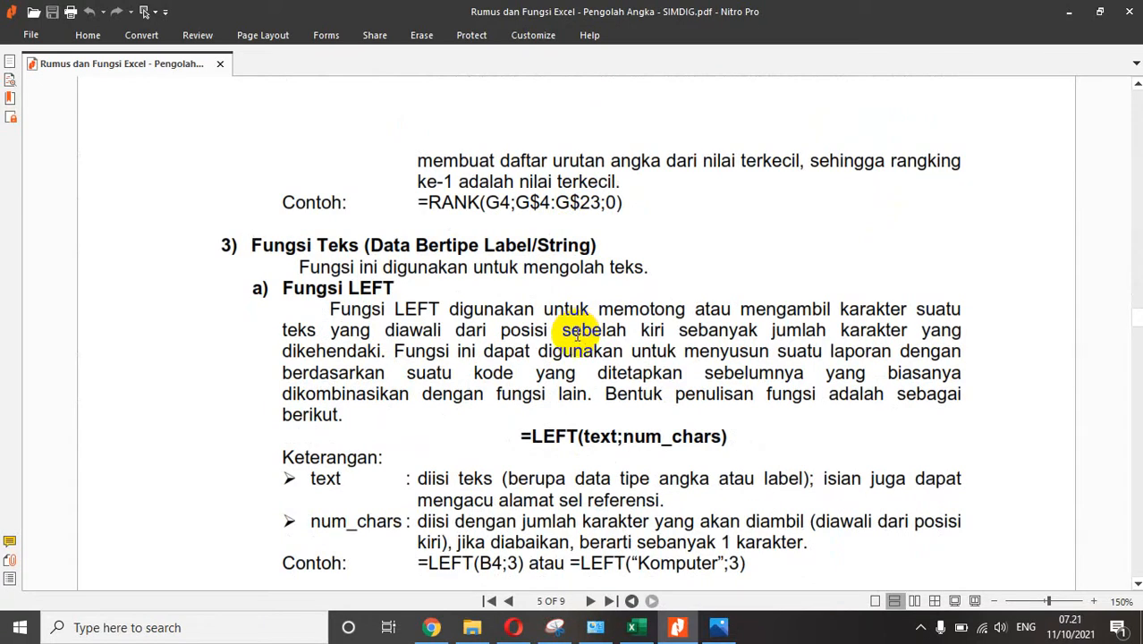
scroll(577, 333, down, 8)
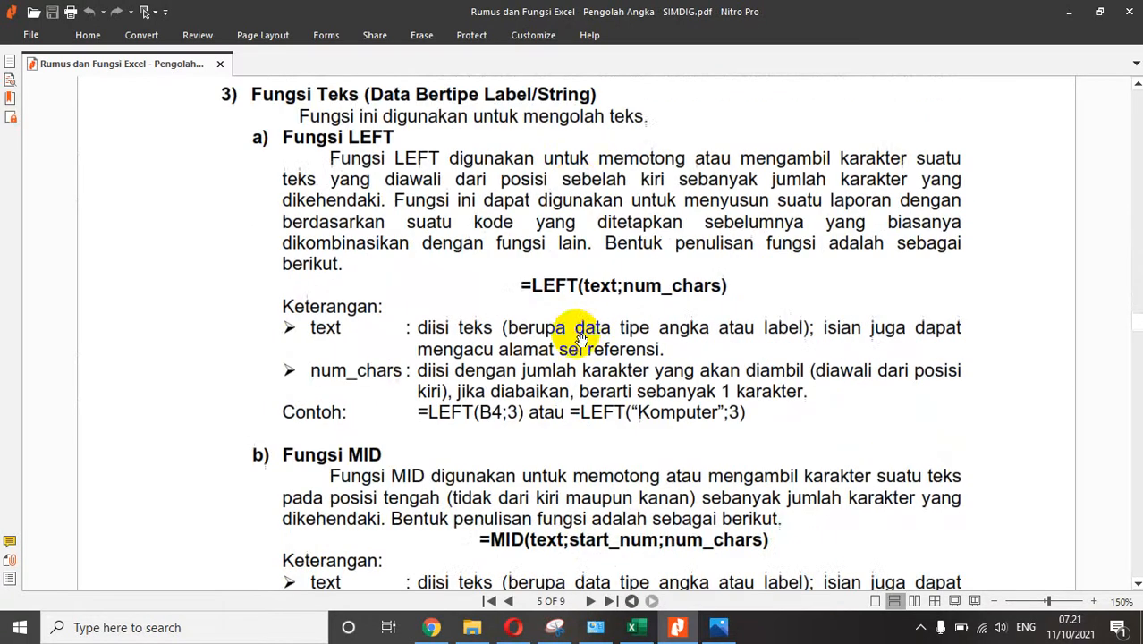
scroll(578, 330, down, 20)
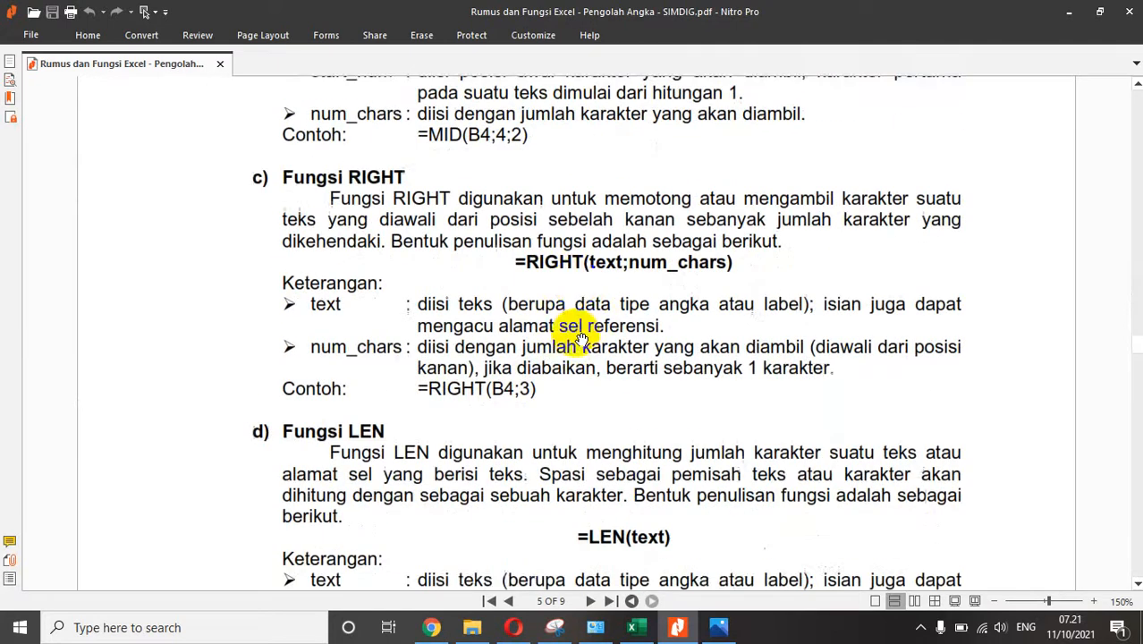
scroll(581, 338, down, 10)
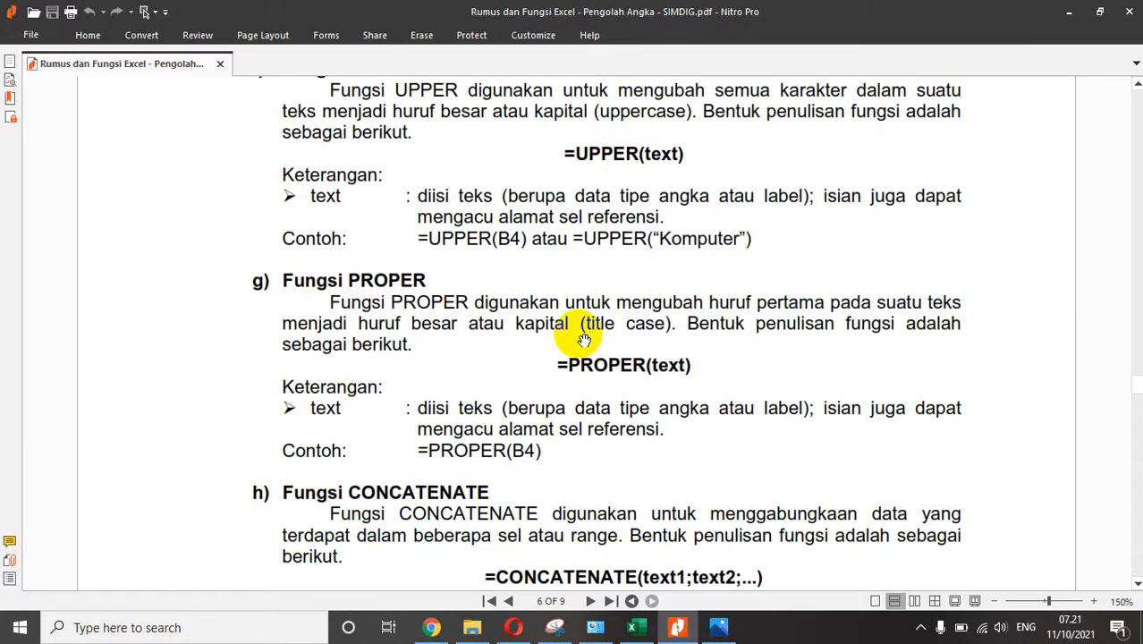
scroll(581, 335, down, 6)
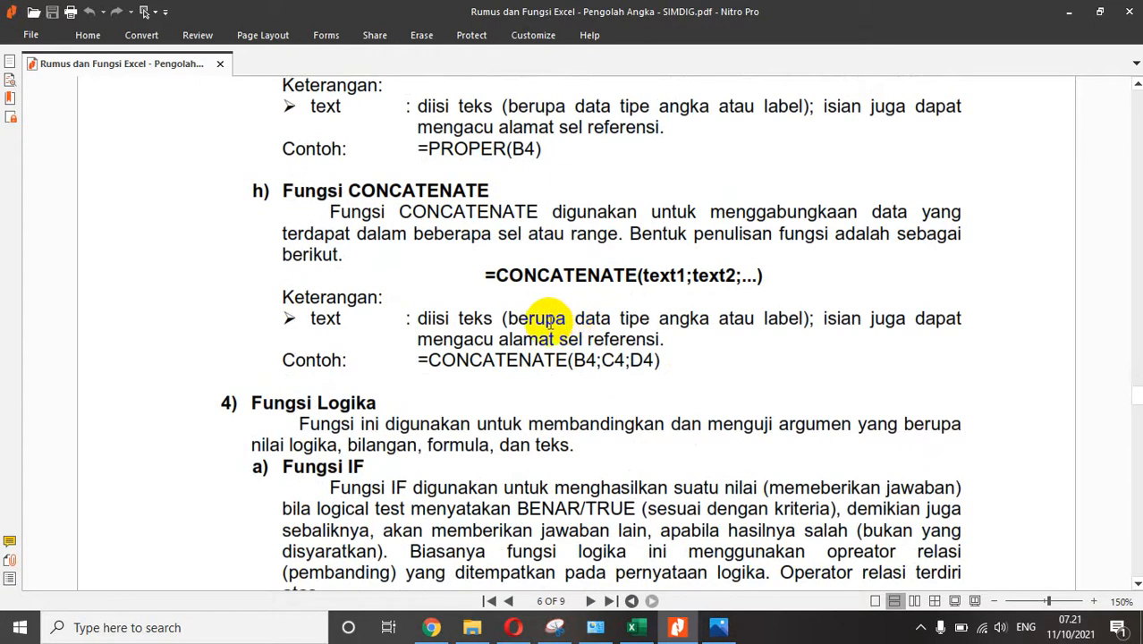
scroll(539, 317, down, 4)
Examine the PDF's logical functions IF, nested IF, AND, OR and NOT, and the HLOOKUP explanation.
scroll(539, 317, down, 14)
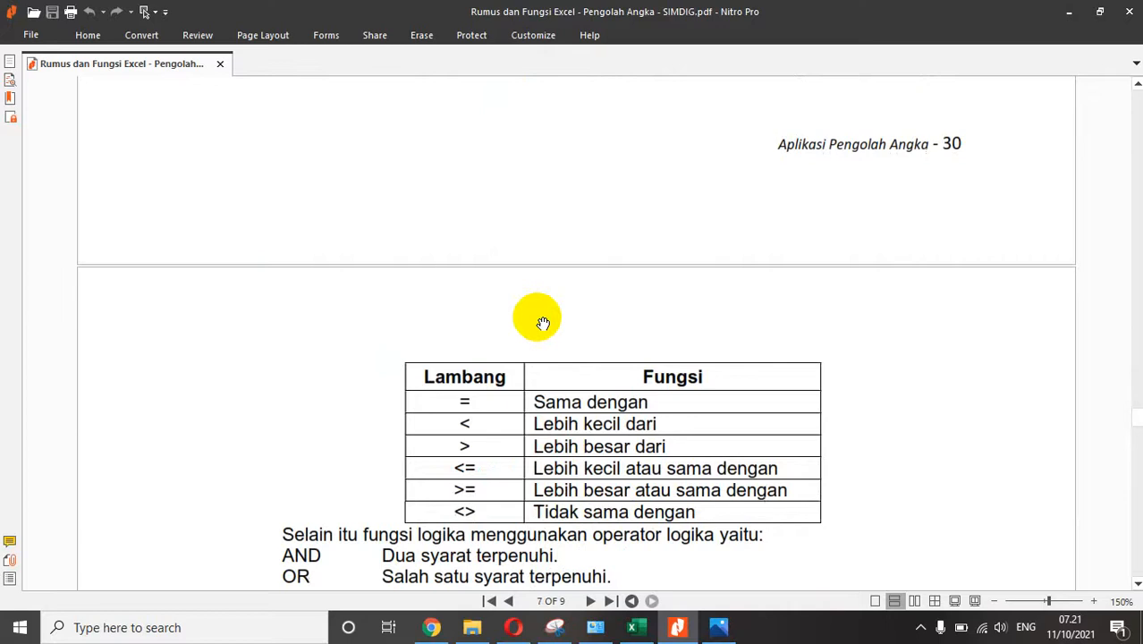
scroll(541, 322, down, 2)
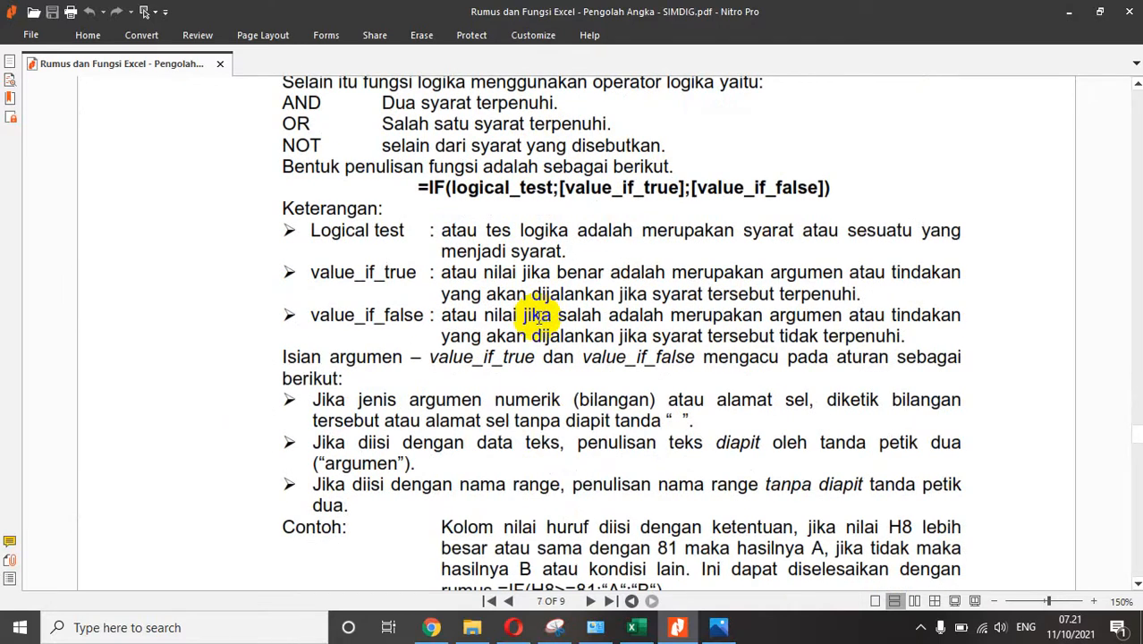
scroll(537, 317, down, 18)
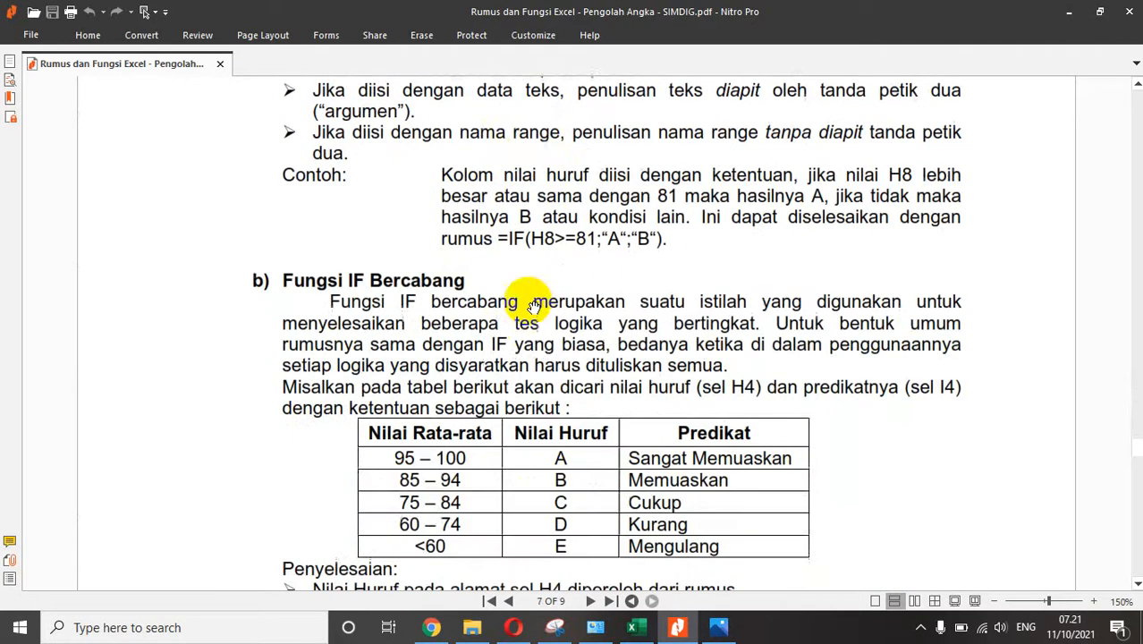
scroll(531, 308, down, 17)
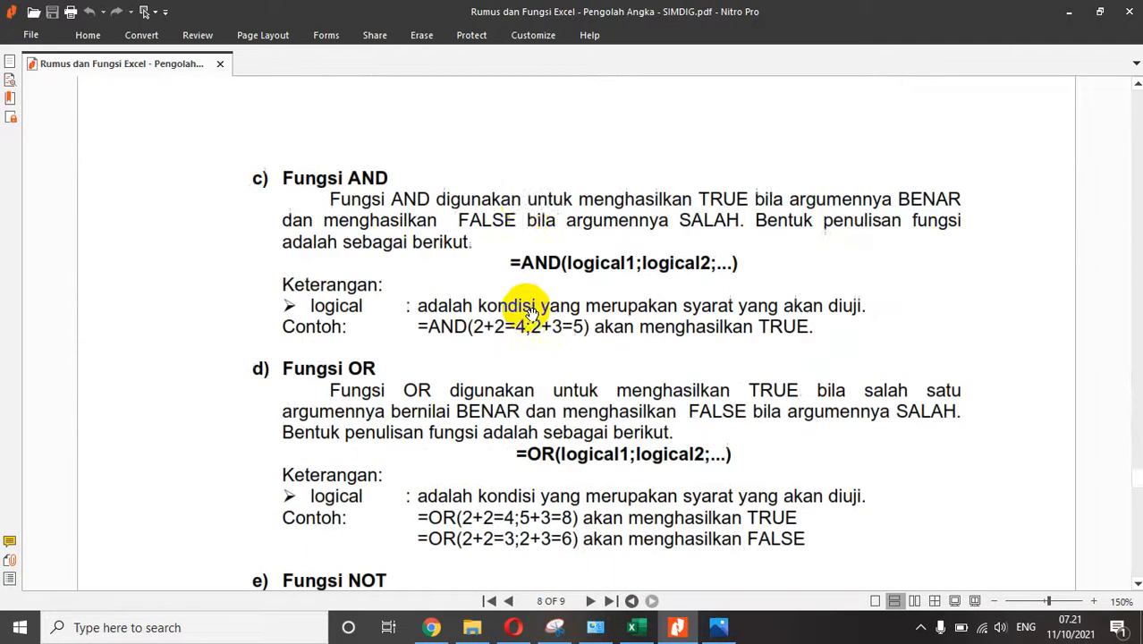
scroll(531, 309, down, 3)
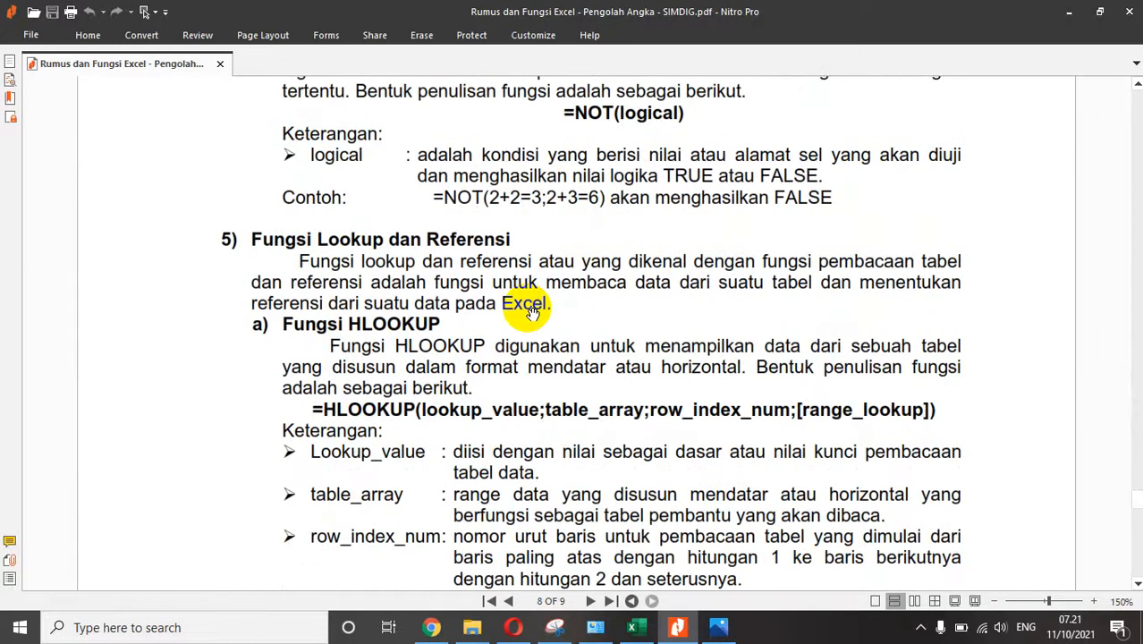
scroll(531, 310, down, 1)
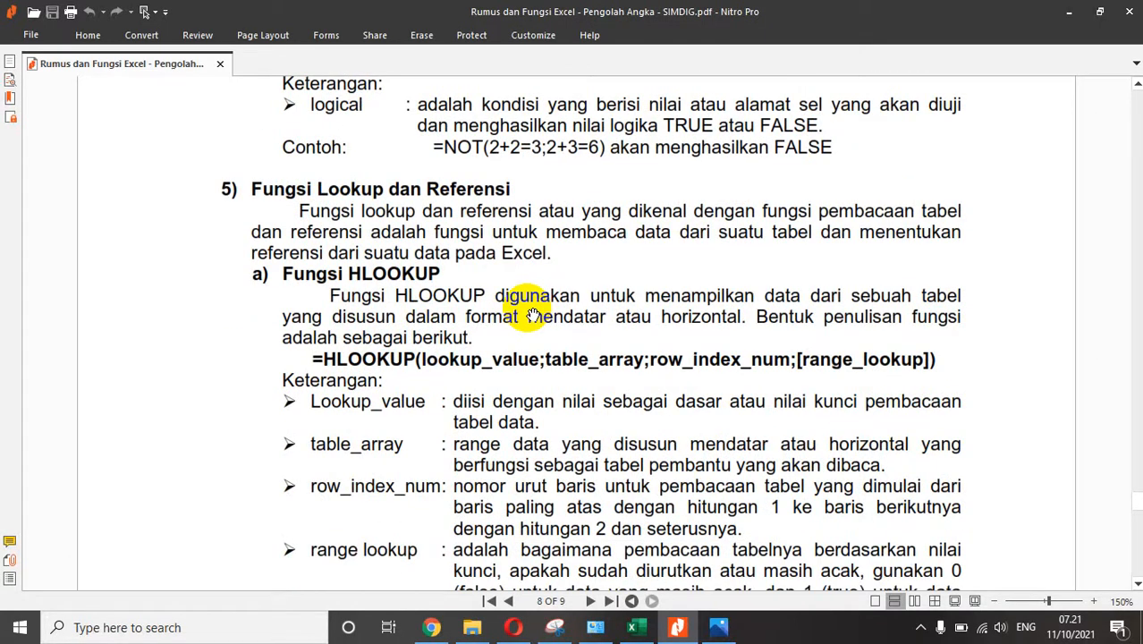
scroll(531, 315, down, 14)
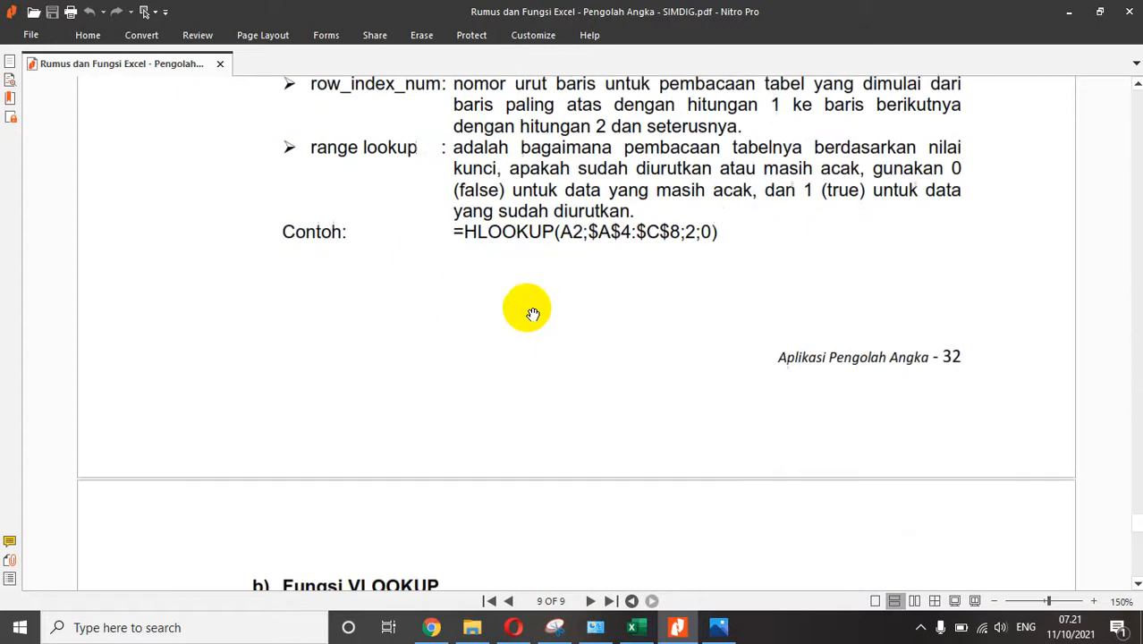
Switch to the grade list workbook in Excel and look through the AutoSum and Financial functions of the function library.
click(632, 631)
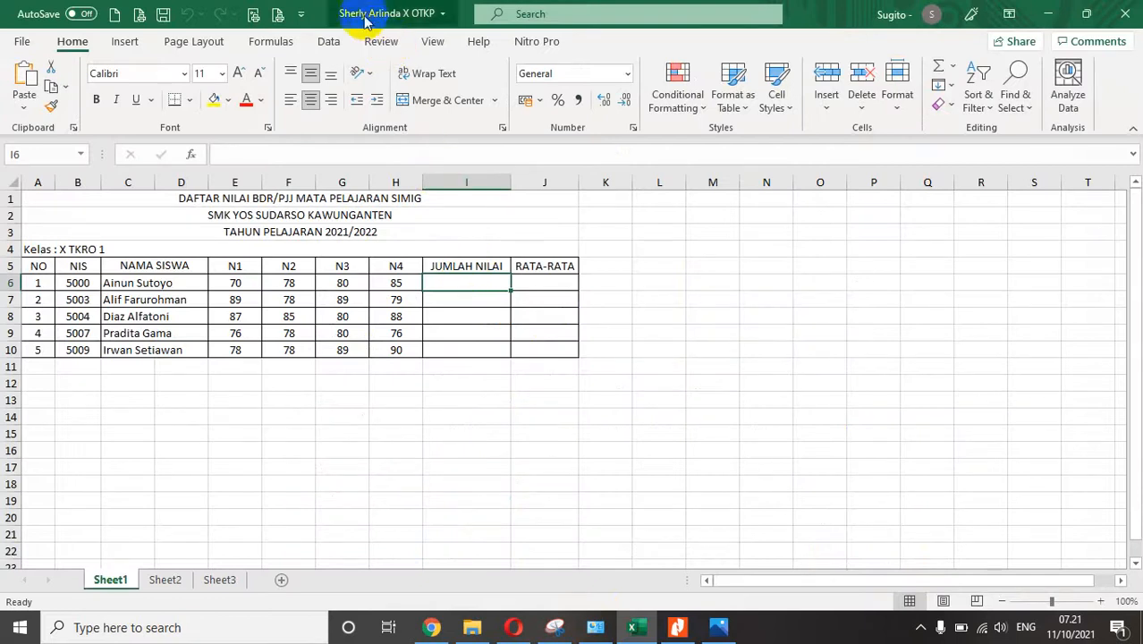
click(264, 46)
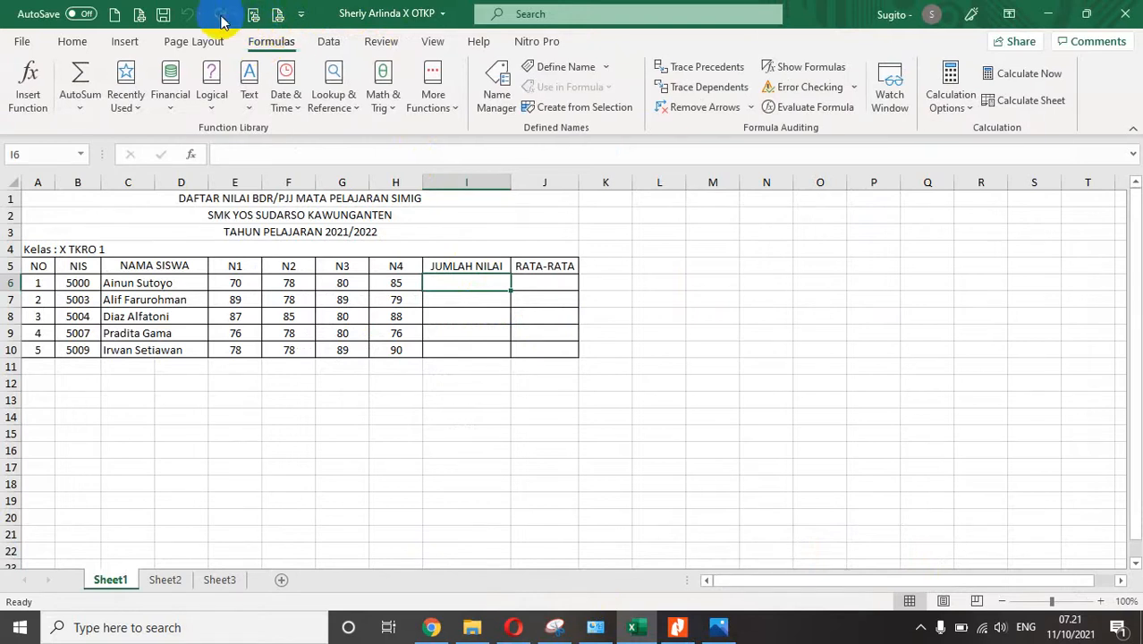
click(79, 111)
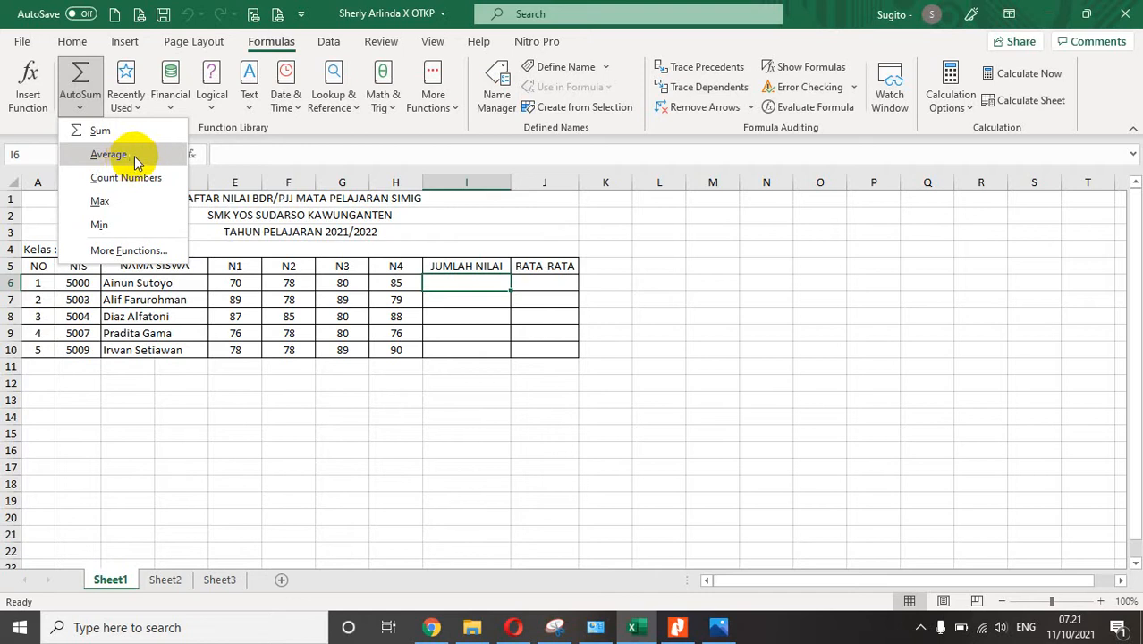
click(169, 105)
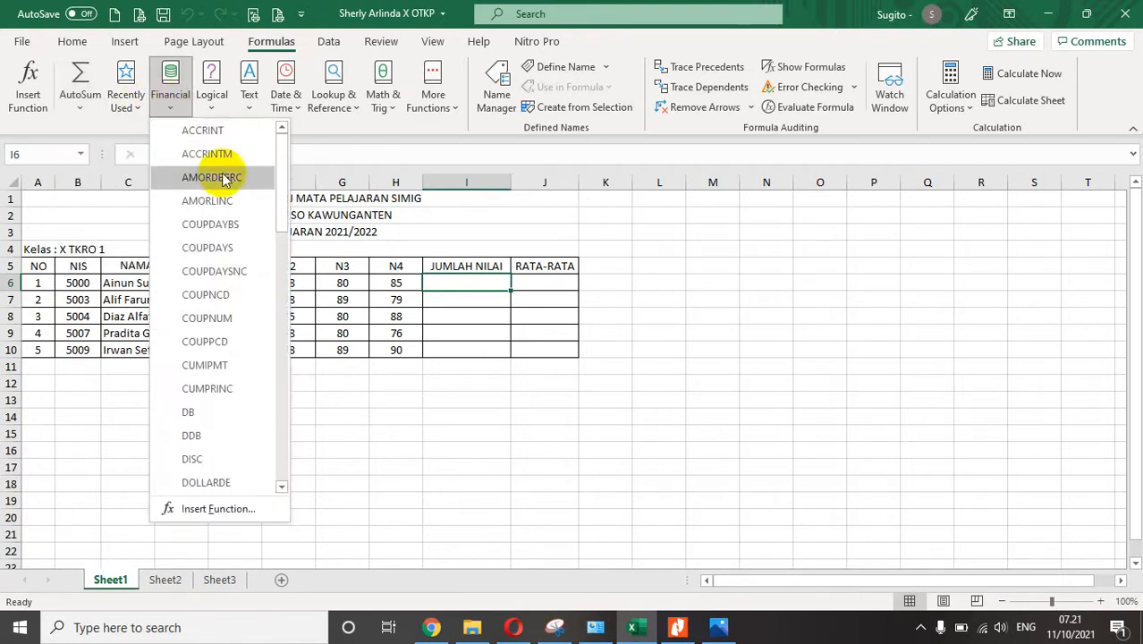
scroll(215, 300, down, 4)
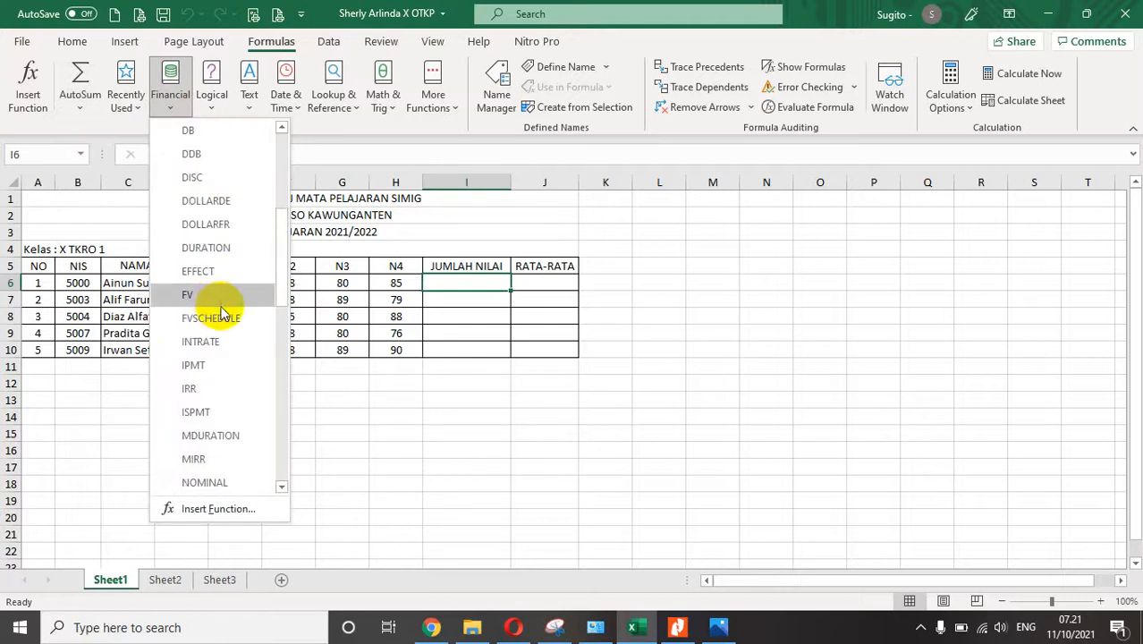
scroll(219, 313, down, 8)
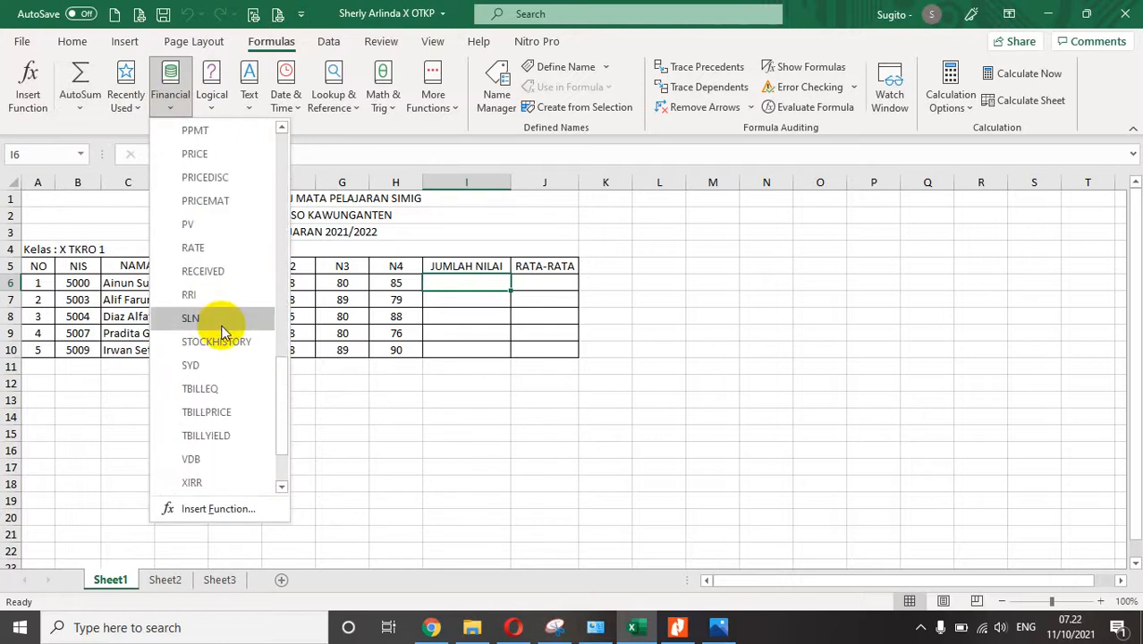
scroll(224, 325, down, 1)
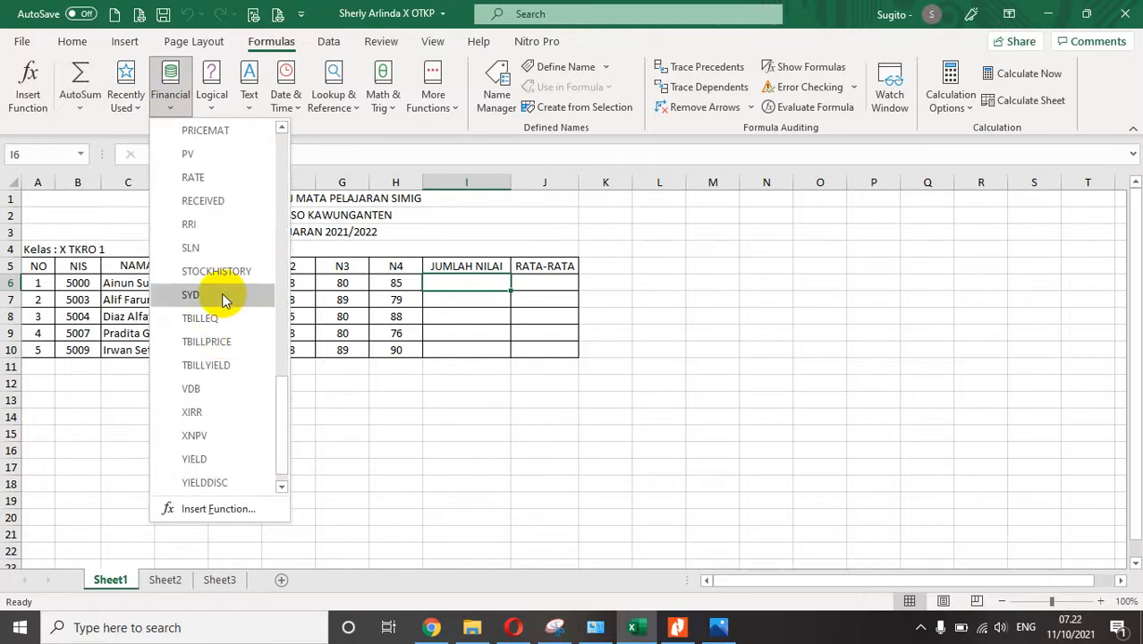
mouse_move(222, 297)
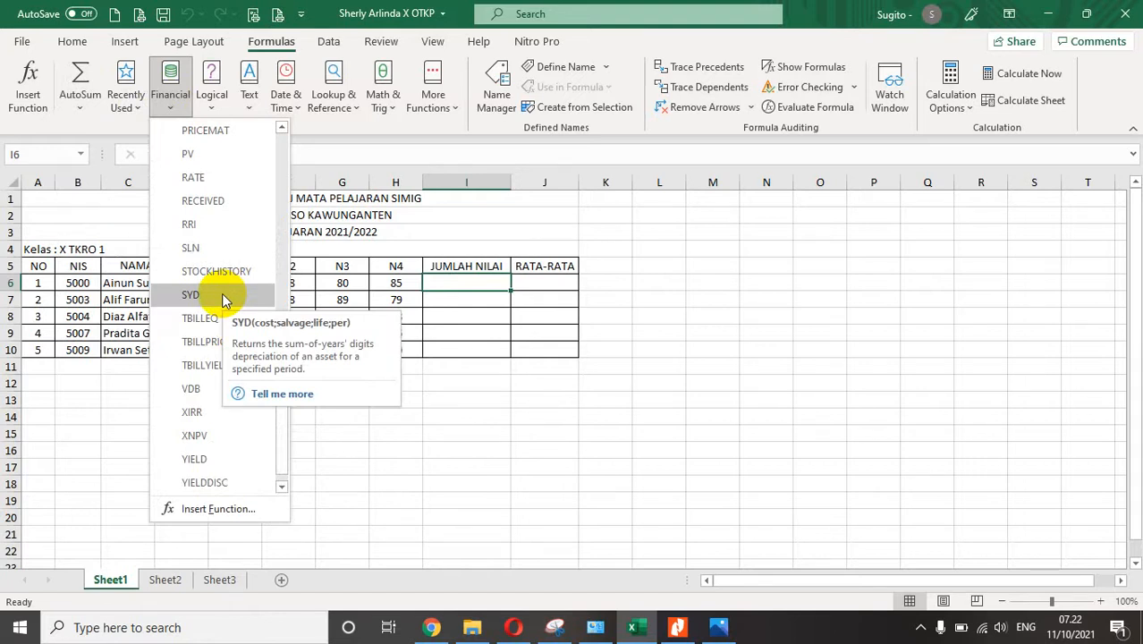
Look through the Logical, Text, Date & Time, Lookup & Reference, Math & Trig and additional function categories.
click(214, 105)
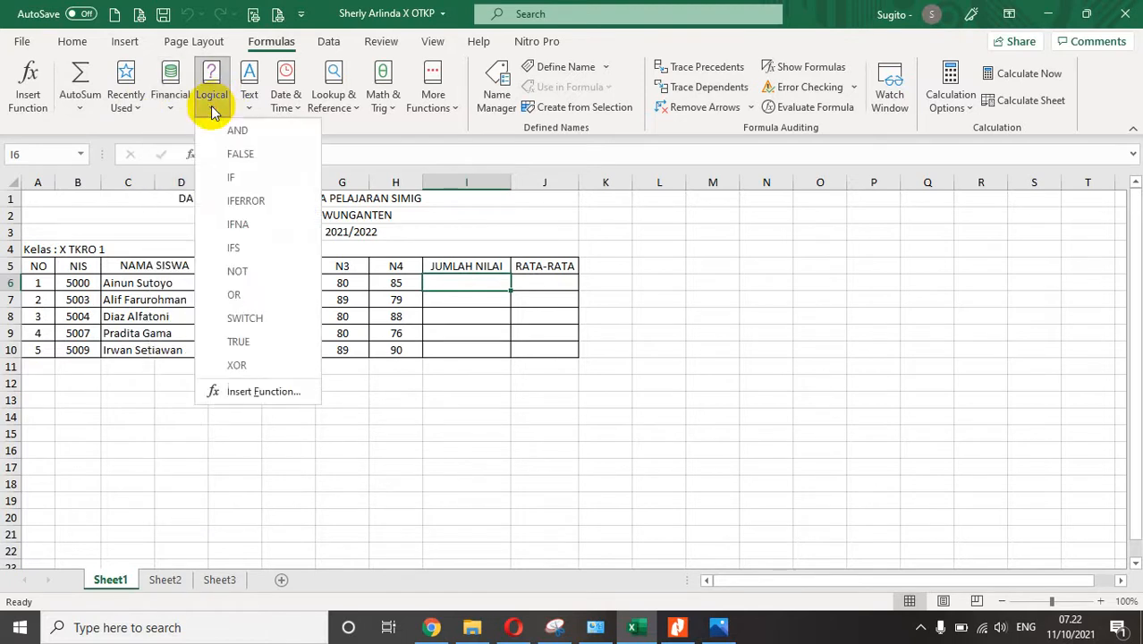
click(255, 108)
click(254, 108)
click(282, 107)
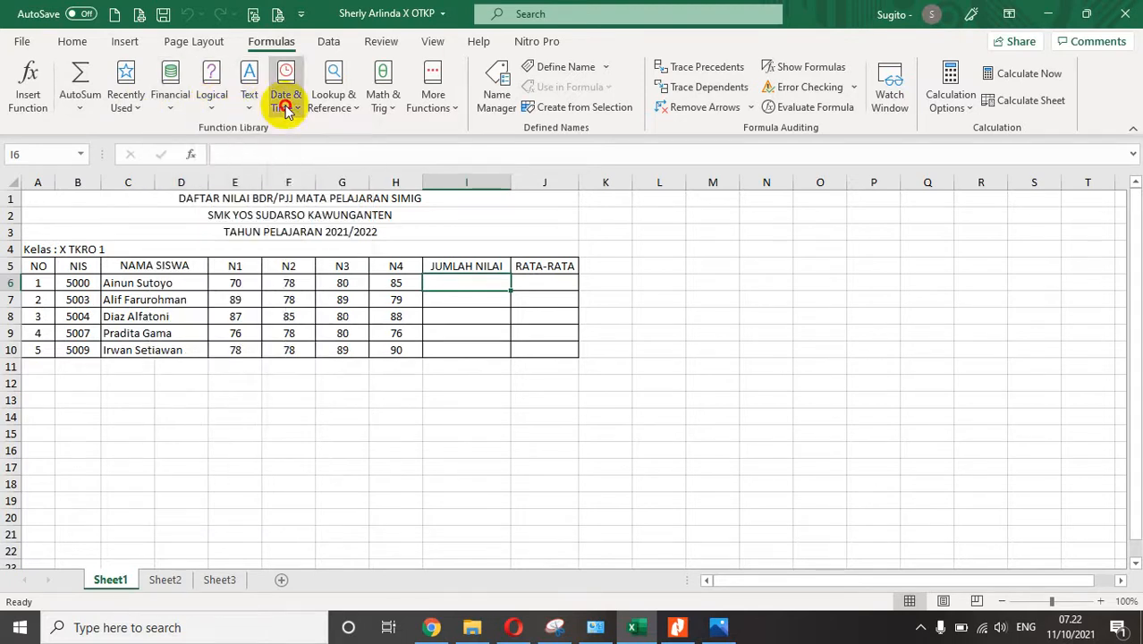
click(287, 108)
click(333, 104)
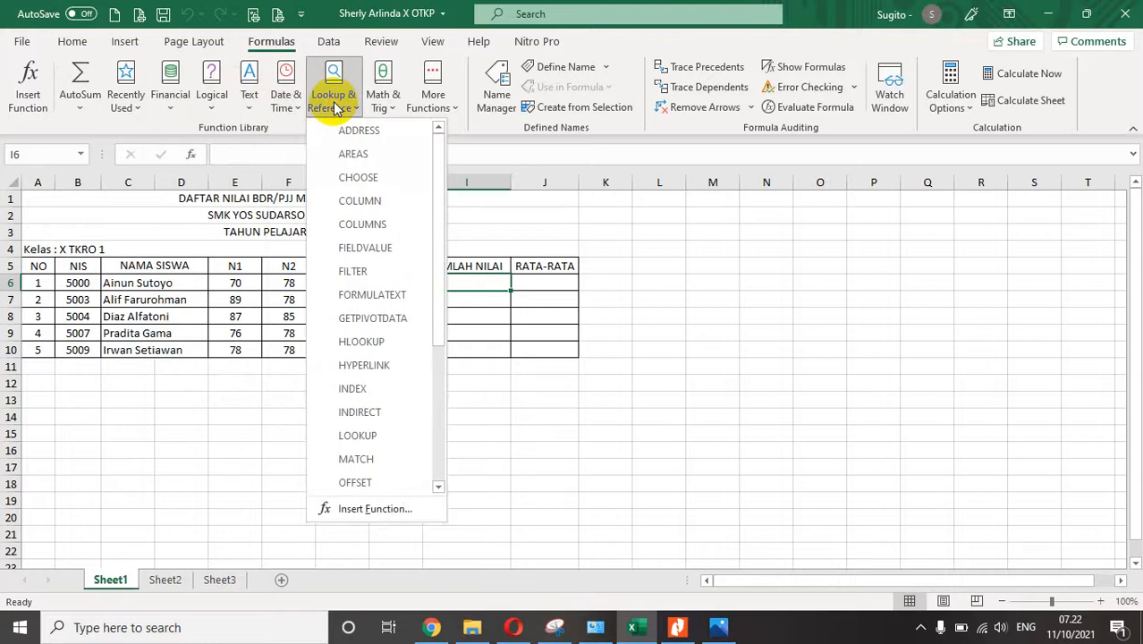
click(389, 111)
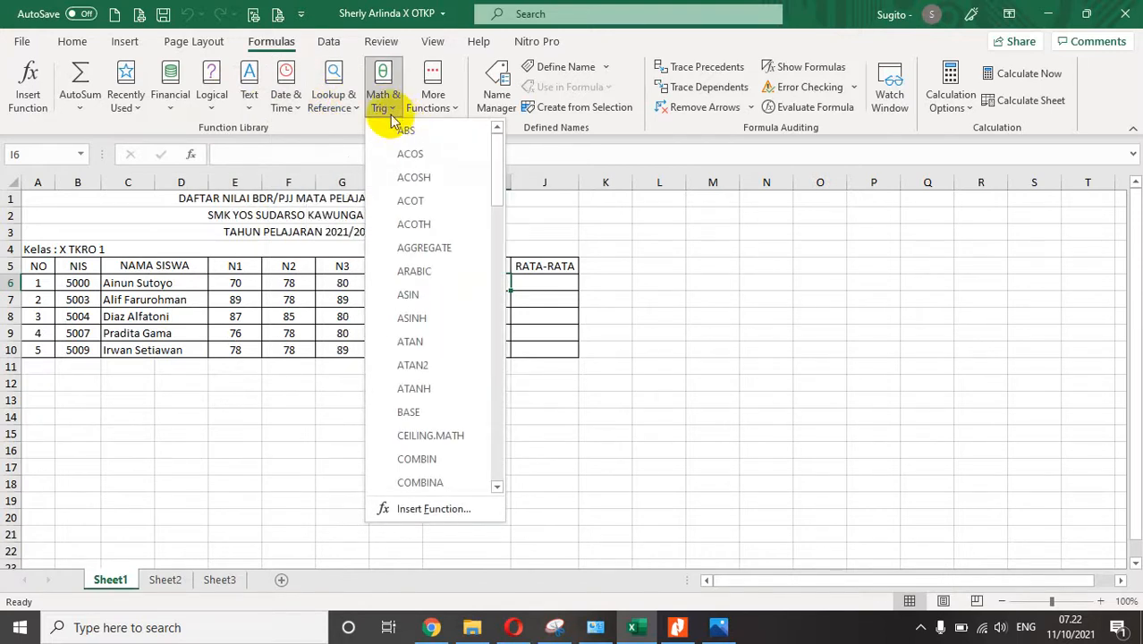
click(438, 107)
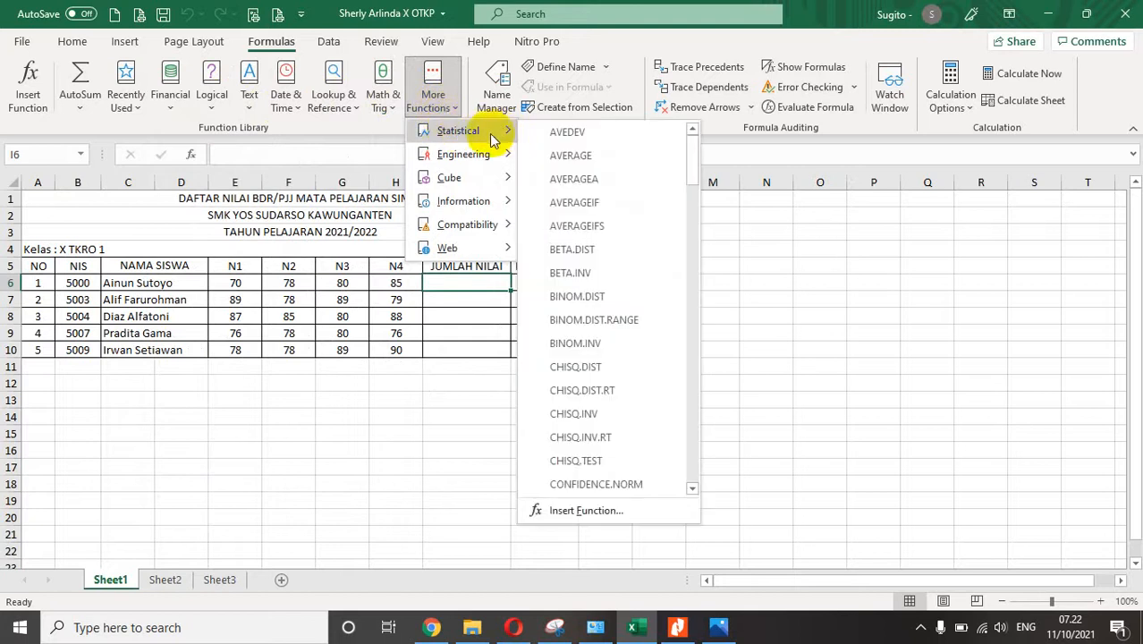
mouse_move(463, 200)
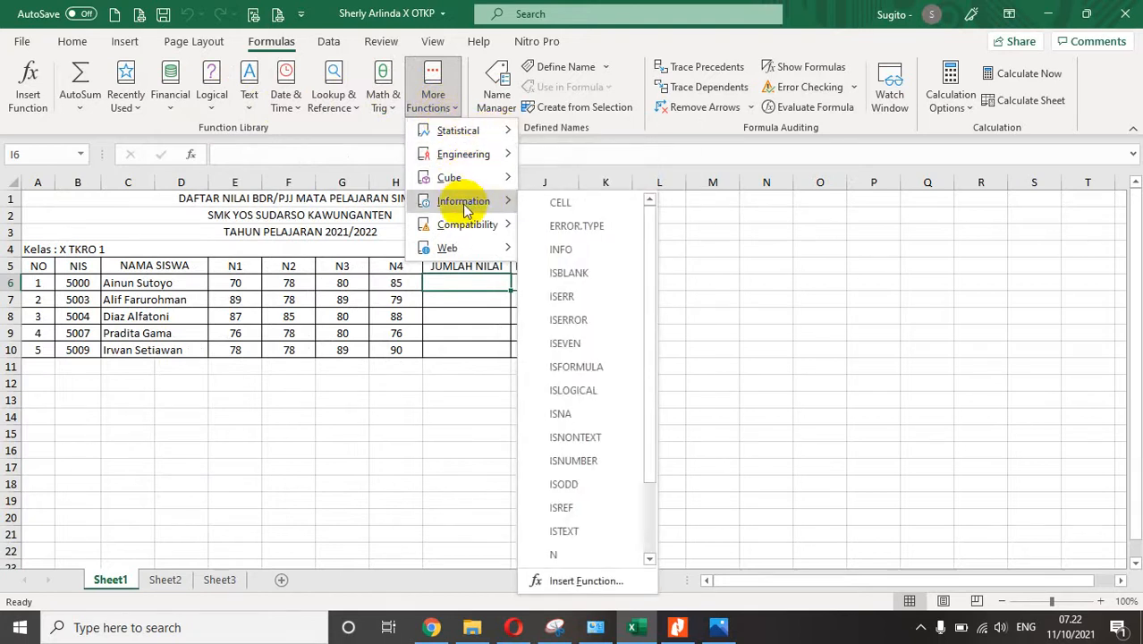
click(248, 336)
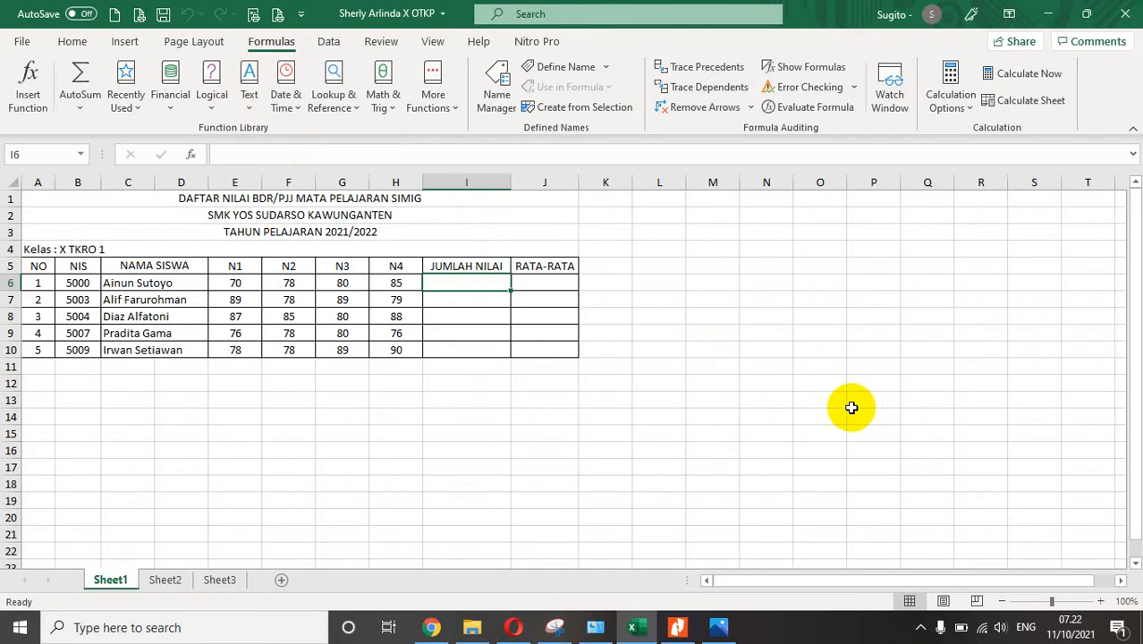
Enlarge the grade list worksheet view to 175%.
scroll(781, 404, up, 1)
scroll(781, 404, up, 4)
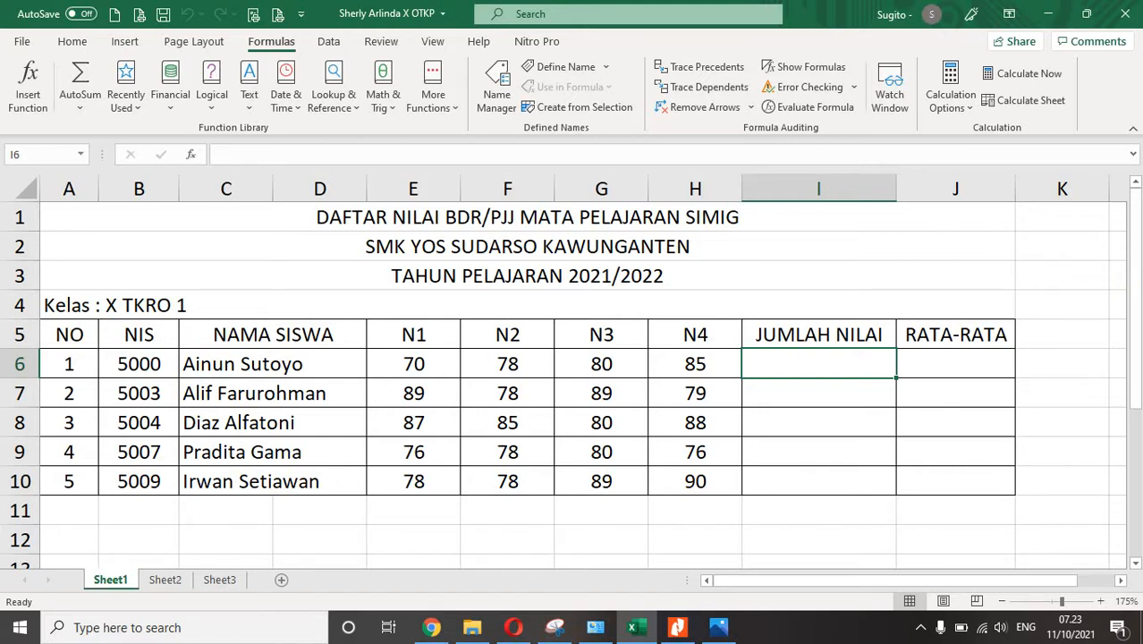
Calculate the first student's JUMLAH NILAI in I6 by adding the four grades with the formula =E6+F6+G6+H6.
text(=)
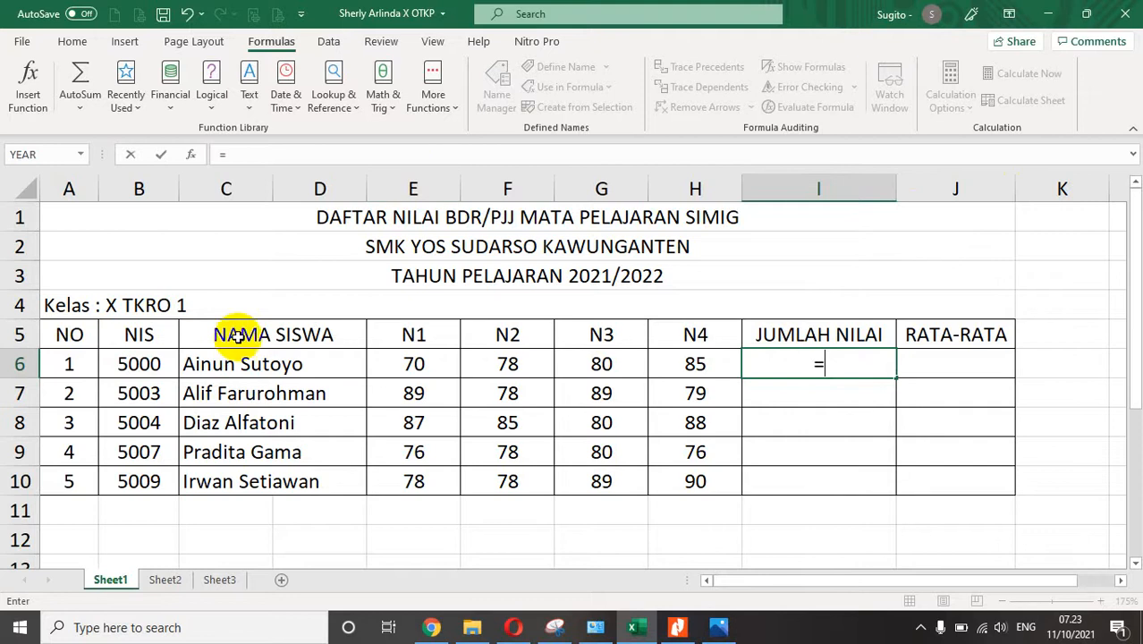
click(425, 362)
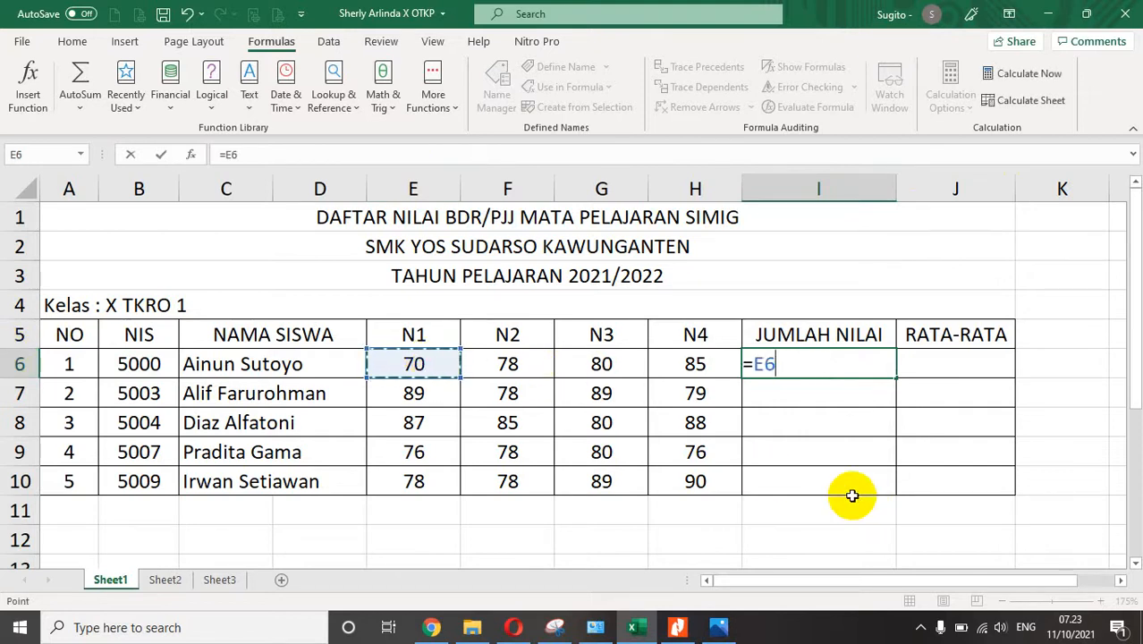
text(+)
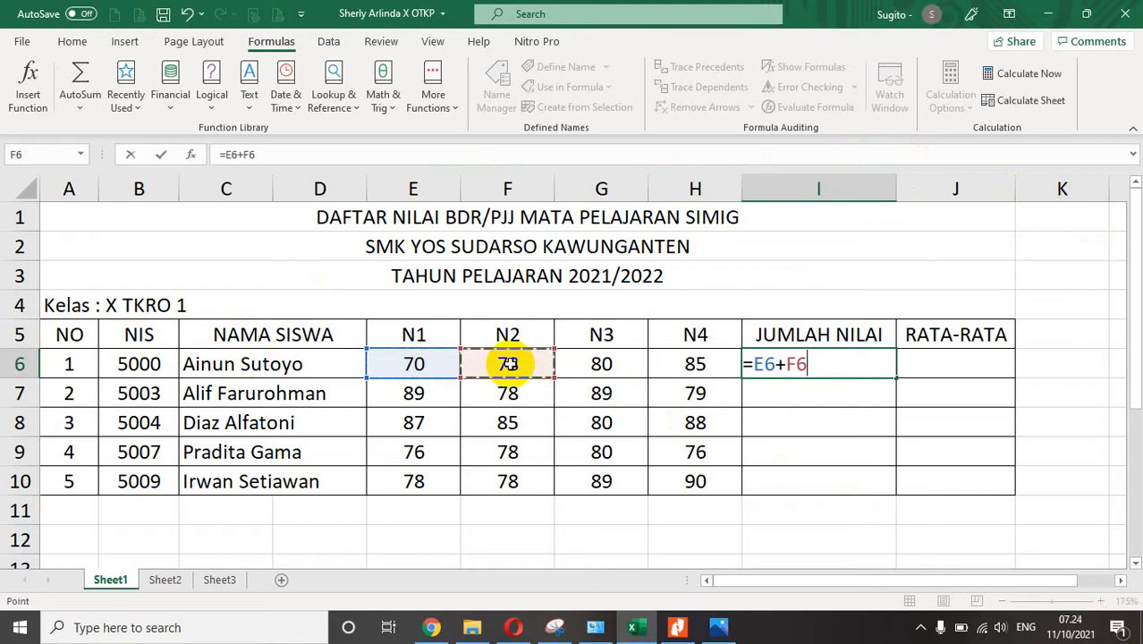
text(+)
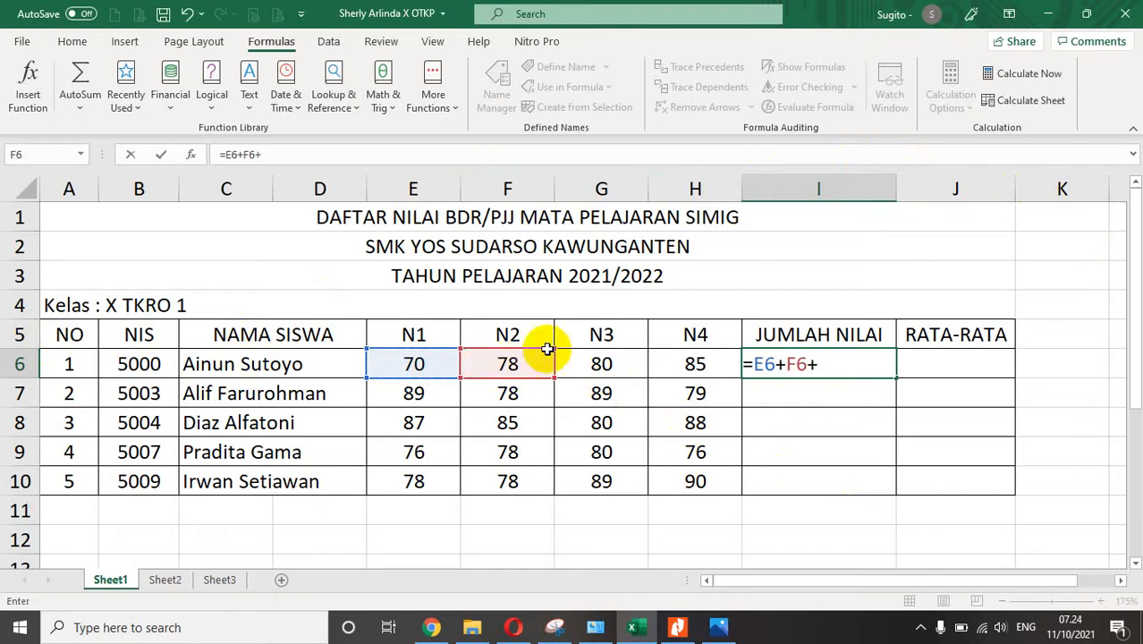
click(601, 362)
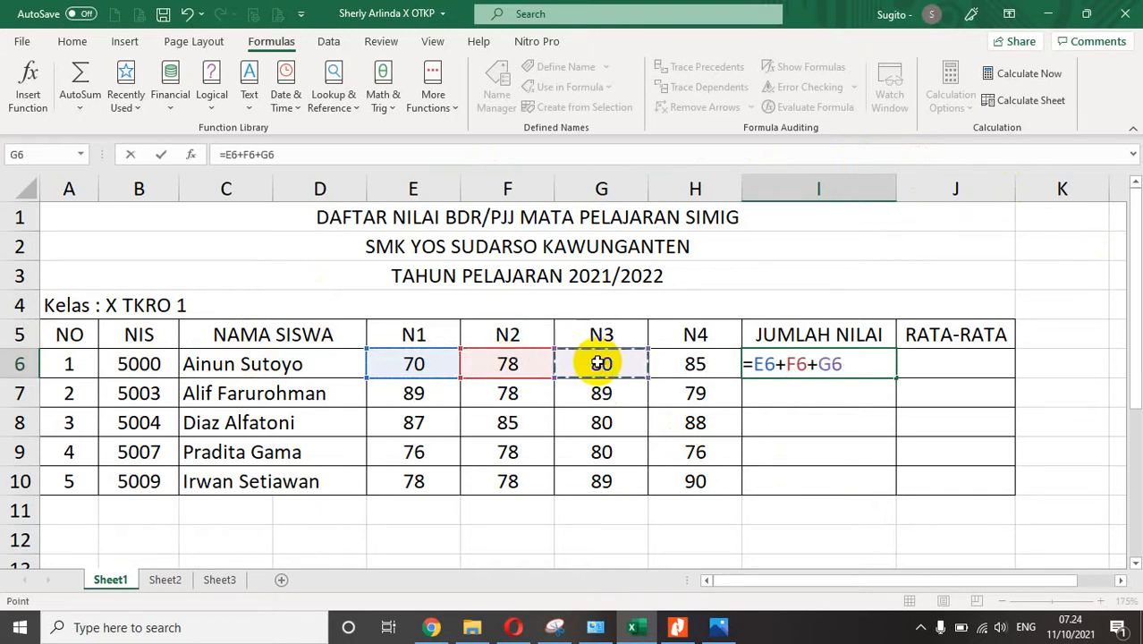
text(+)
click(687, 361)
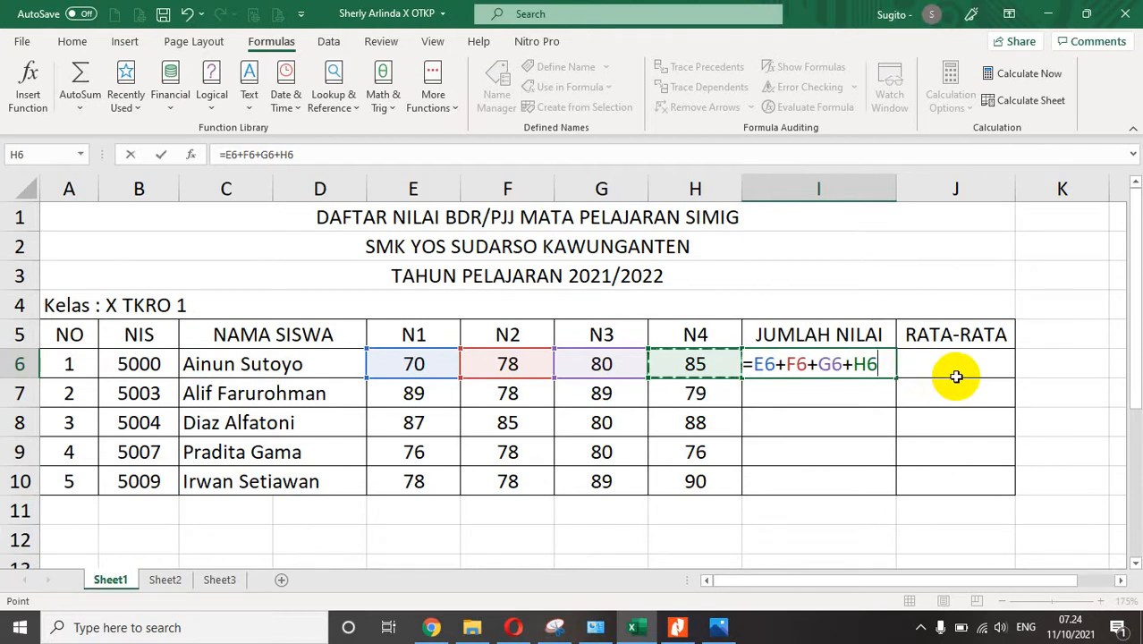
key(Return)
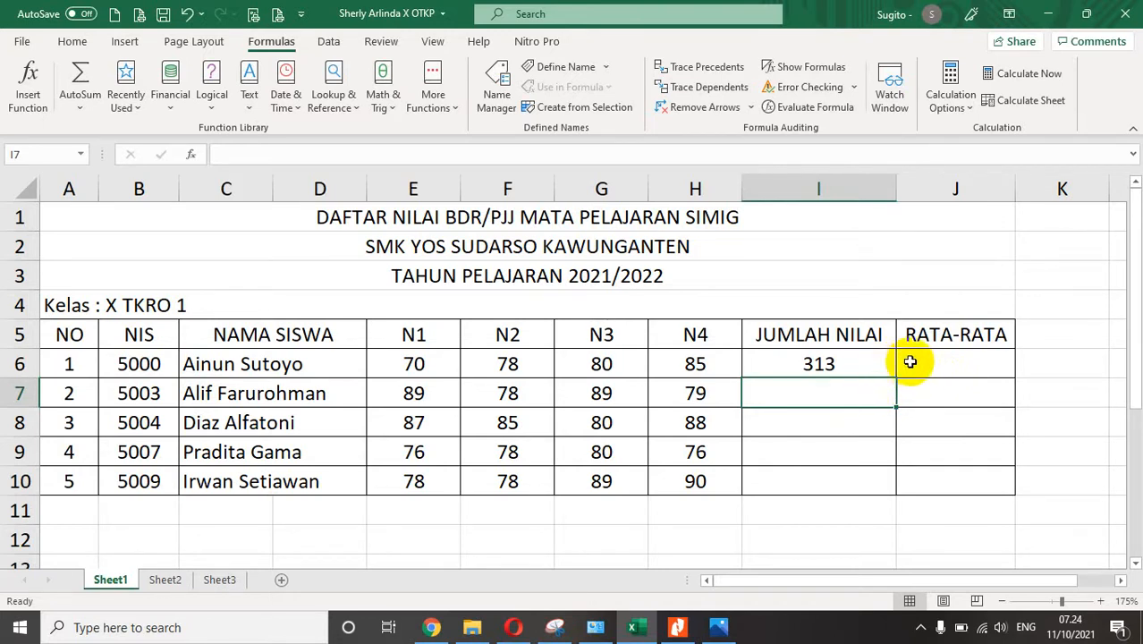
Replace the formula in I6 with =SUM(E6:H6) to total the first student's N1 to N4 grades.
click(851, 364)
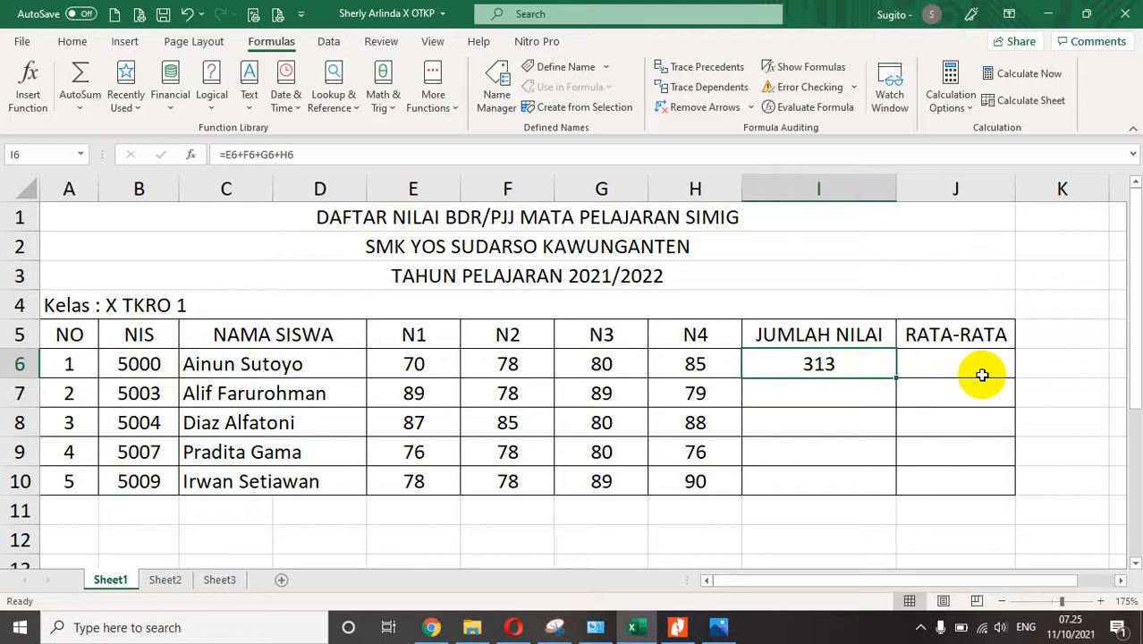
text(=)
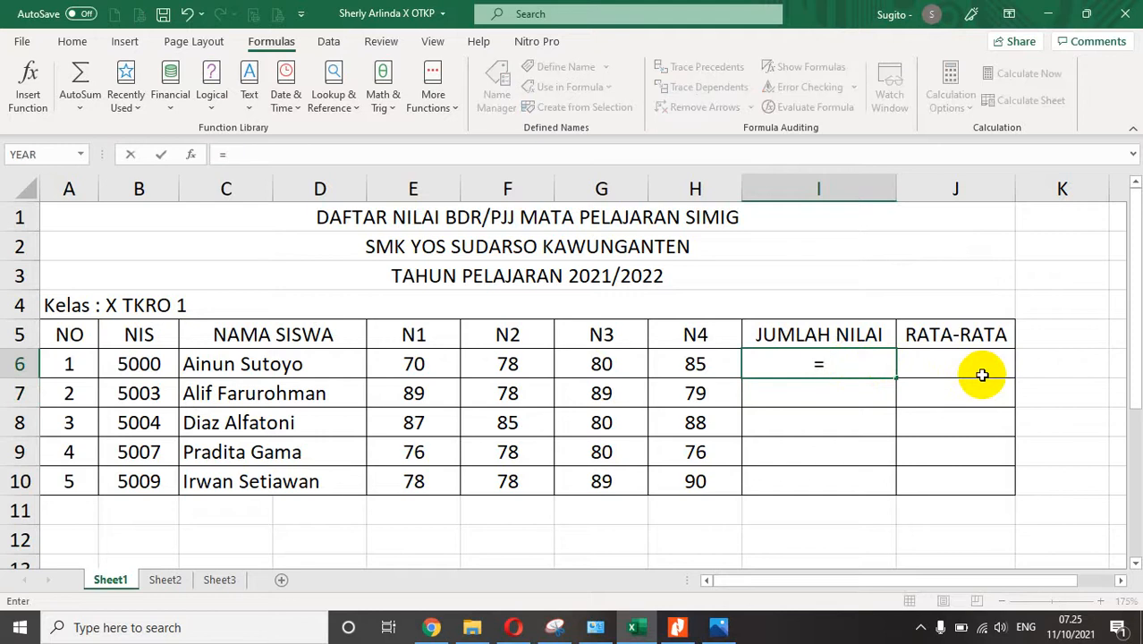
text(SUM)
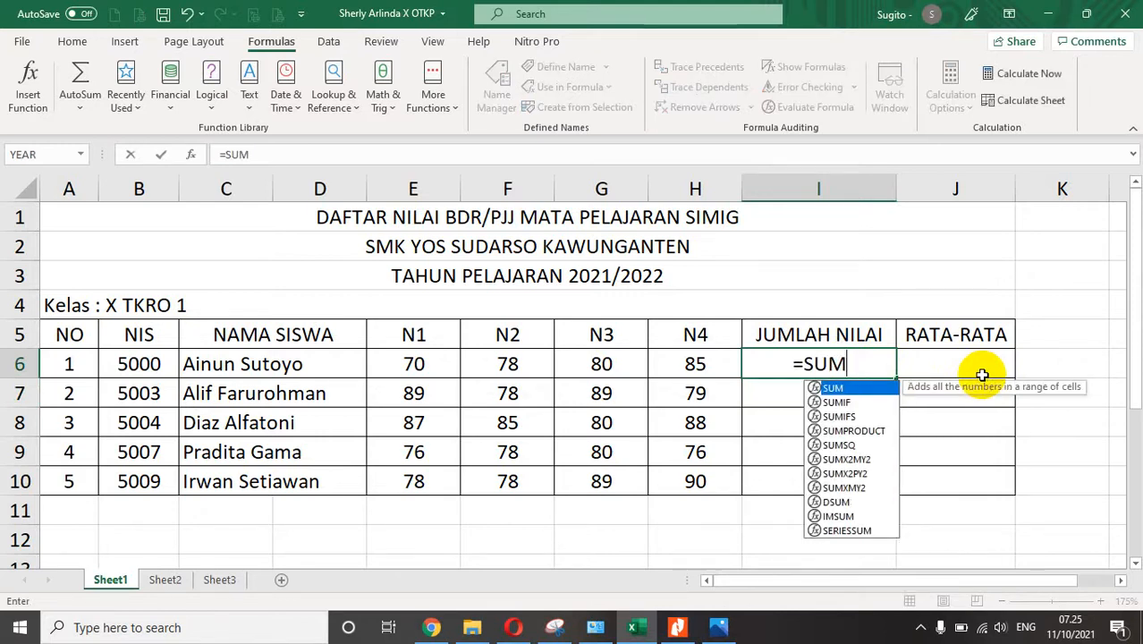
text((()
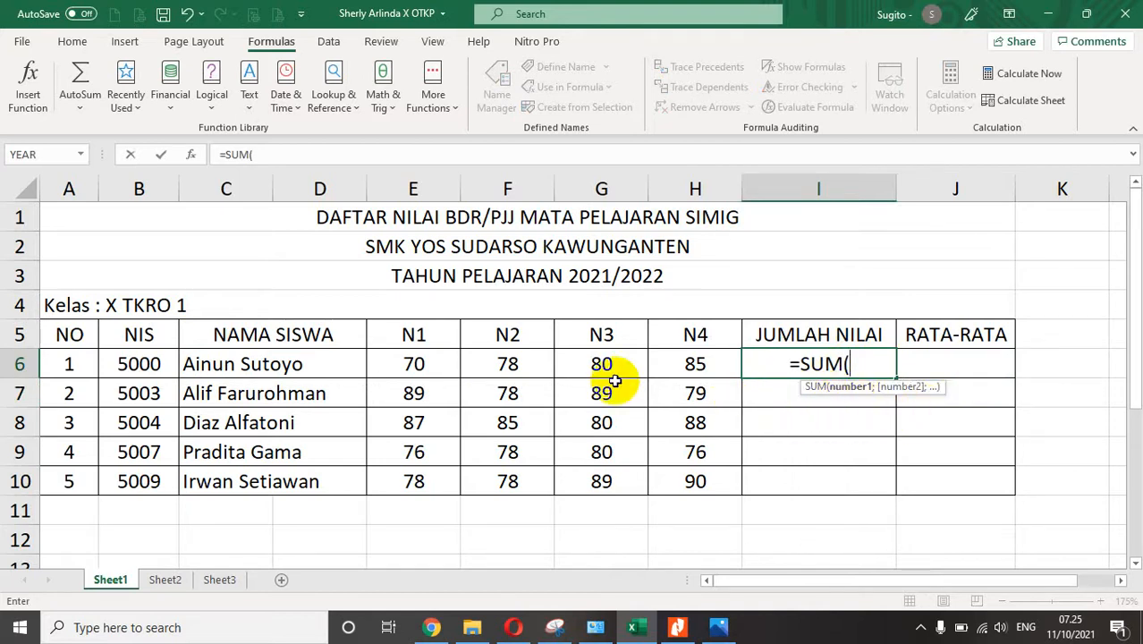
click(442, 370)
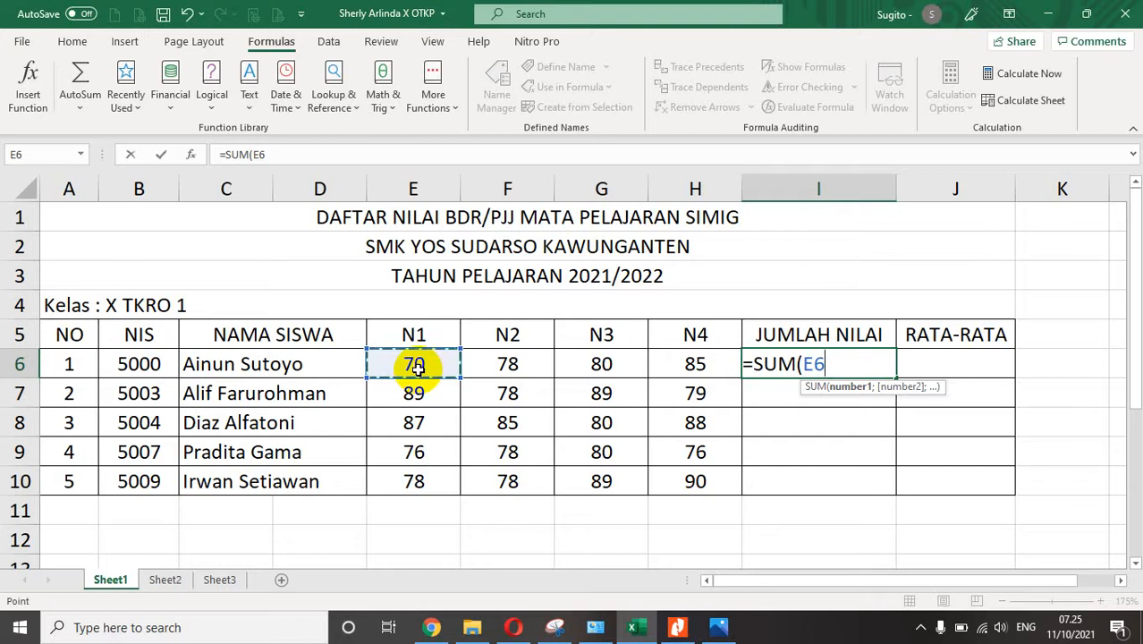
key(F8)
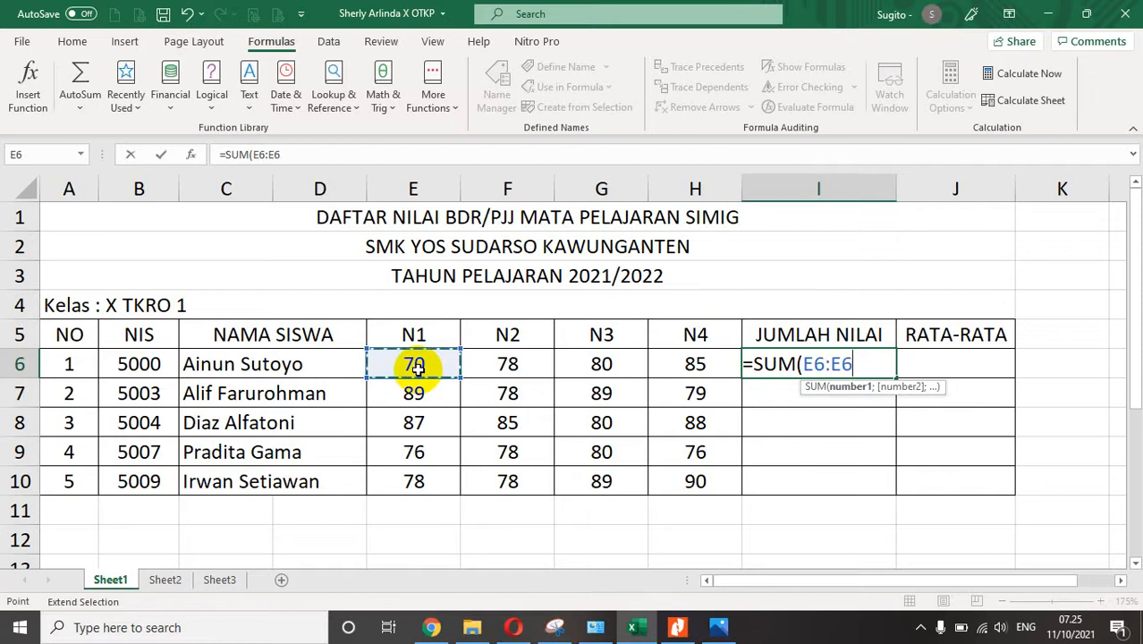
click(695, 367)
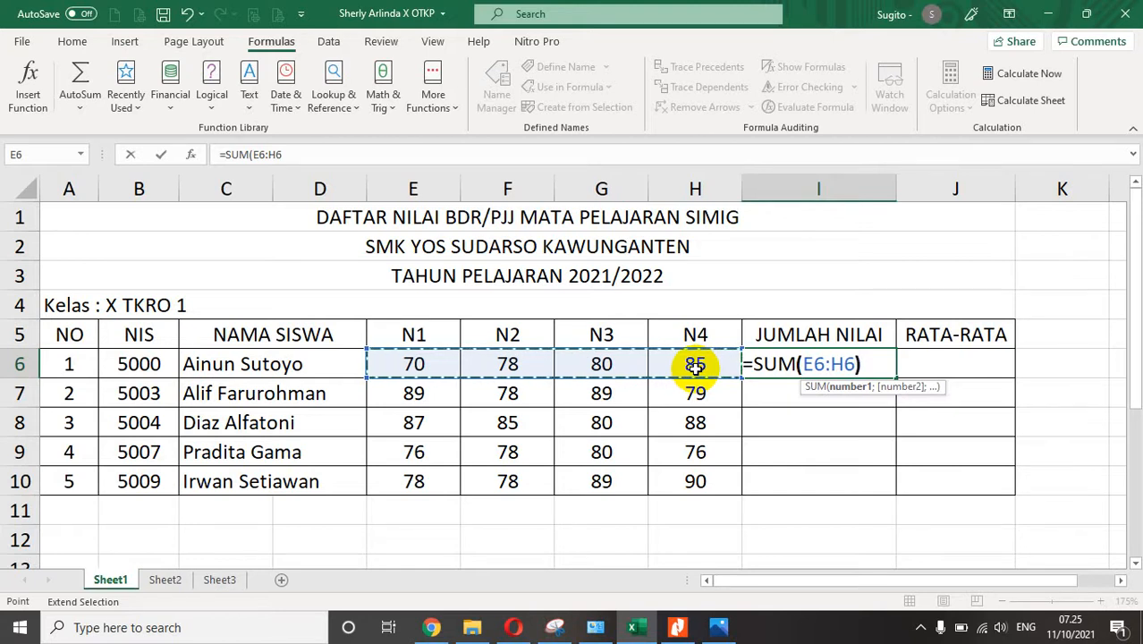
text())
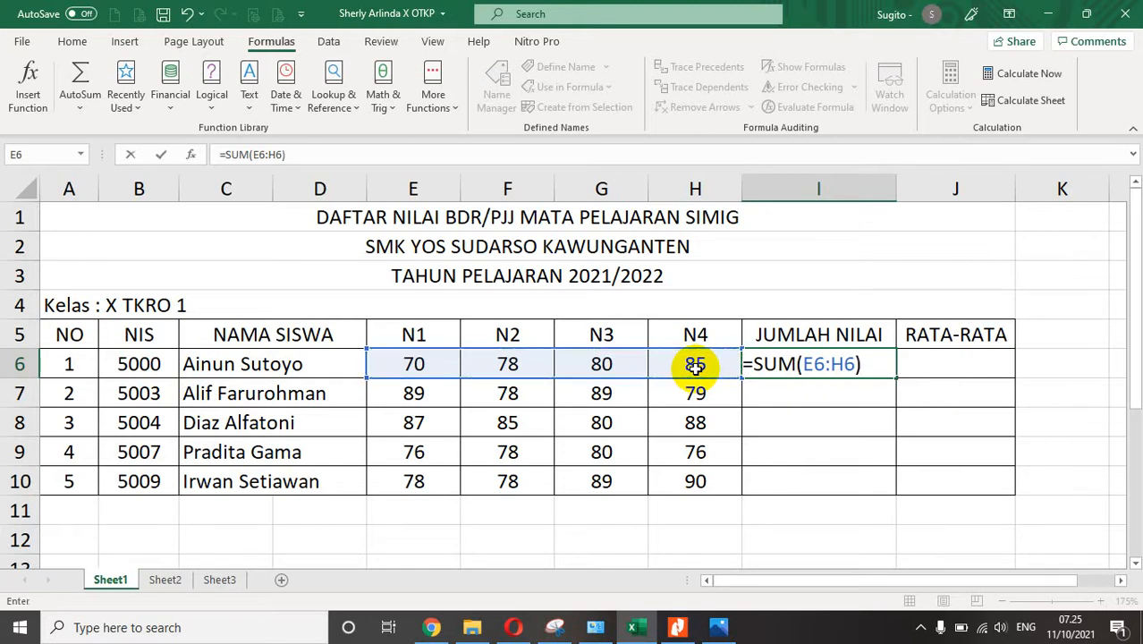
key(Return)
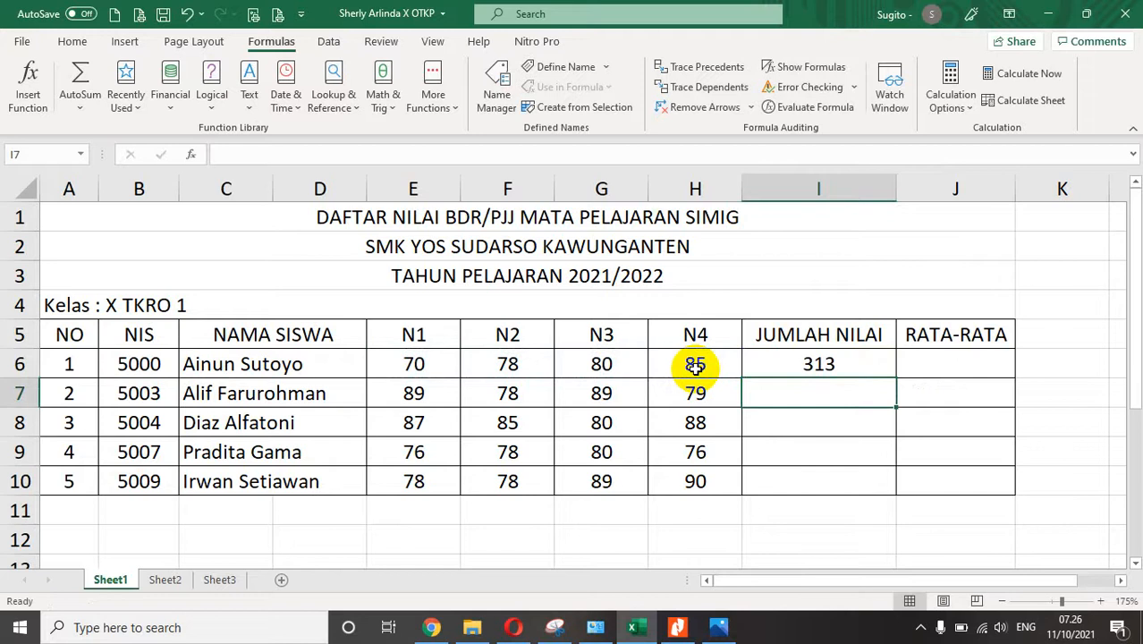
Calculate the first student's RATA-RATA in J6 with the formula =AVERAGE(E6:H6).
click(930, 359)
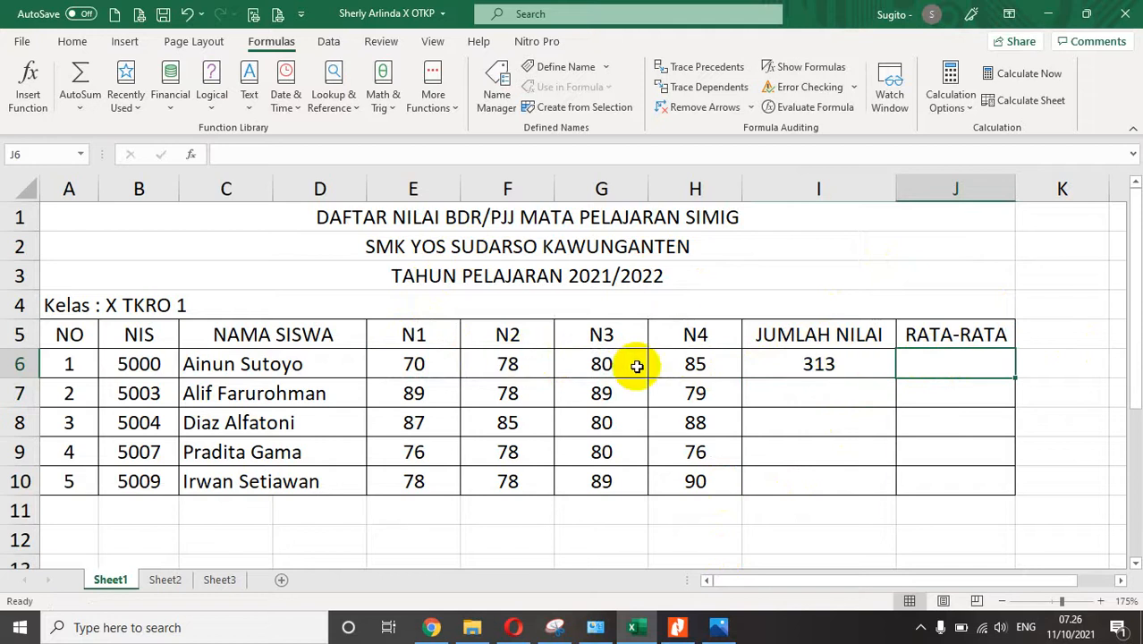
text(=)
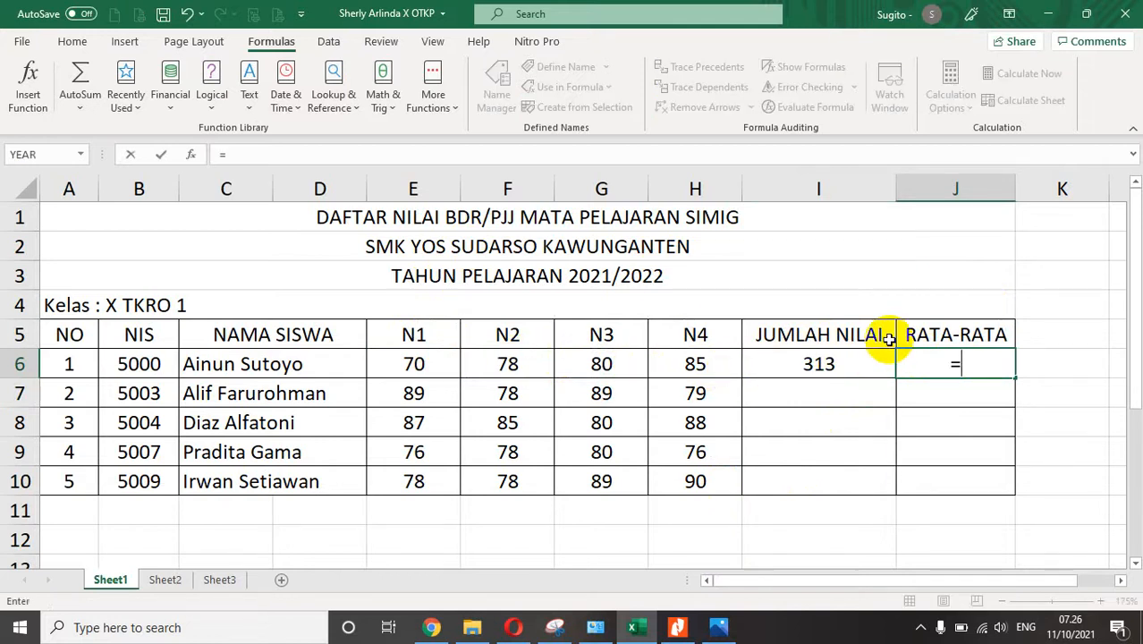
text(A)
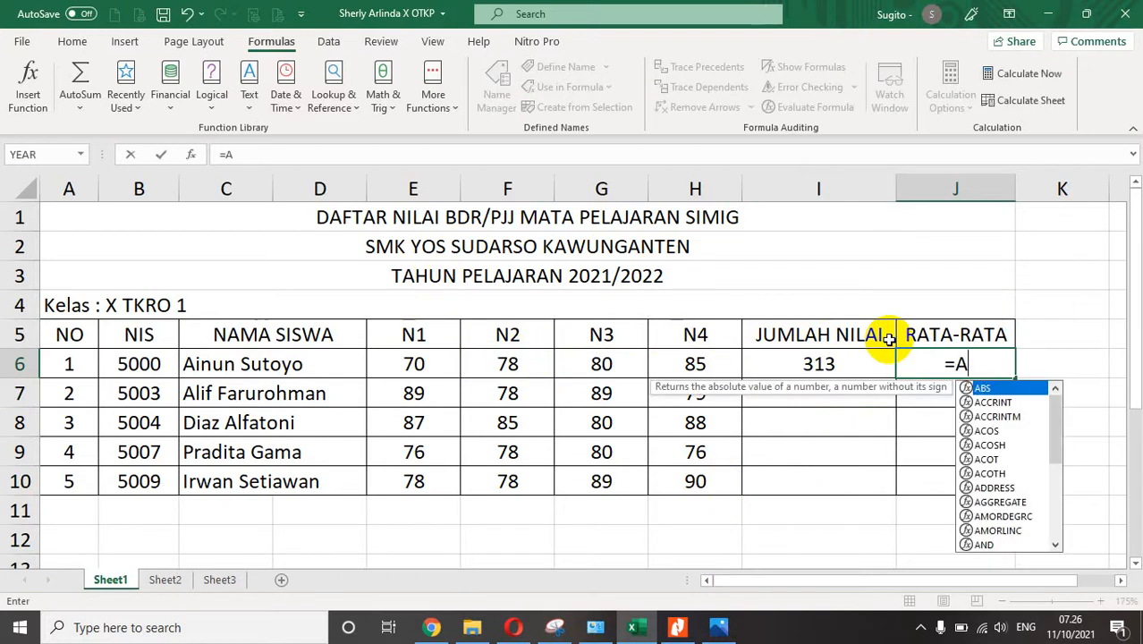
text(VE)
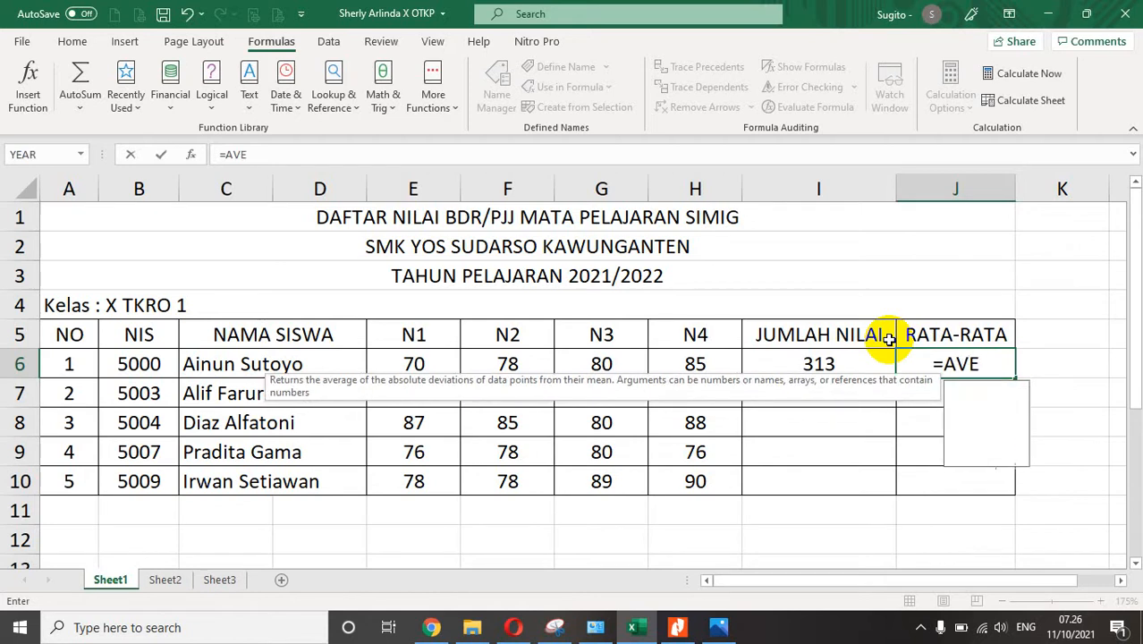
text(RAGE()
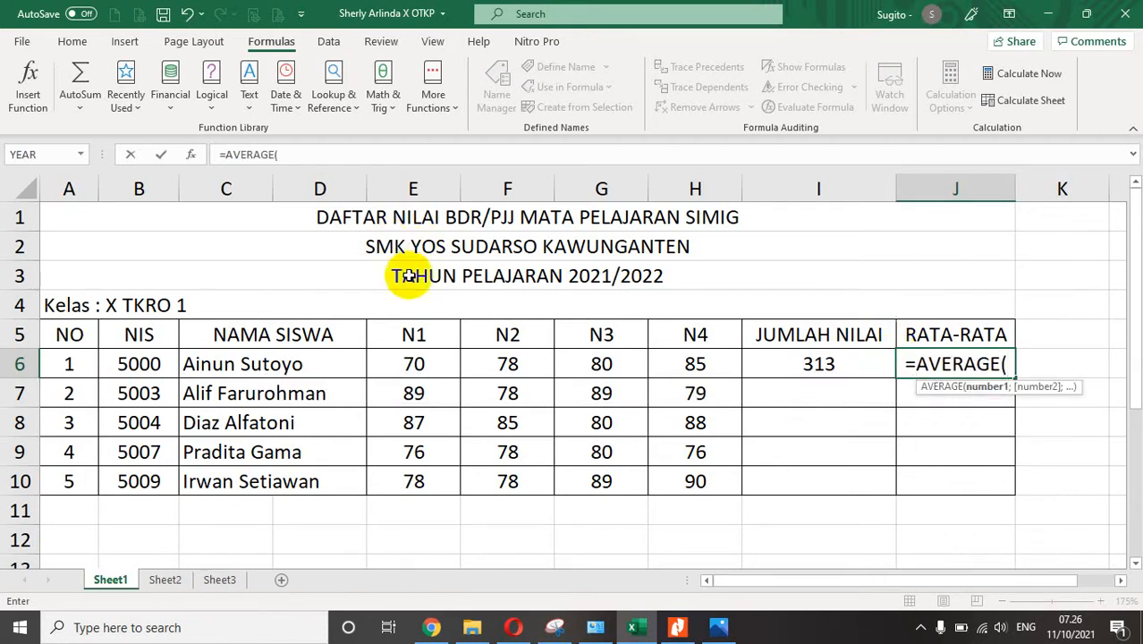
click(417, 364)
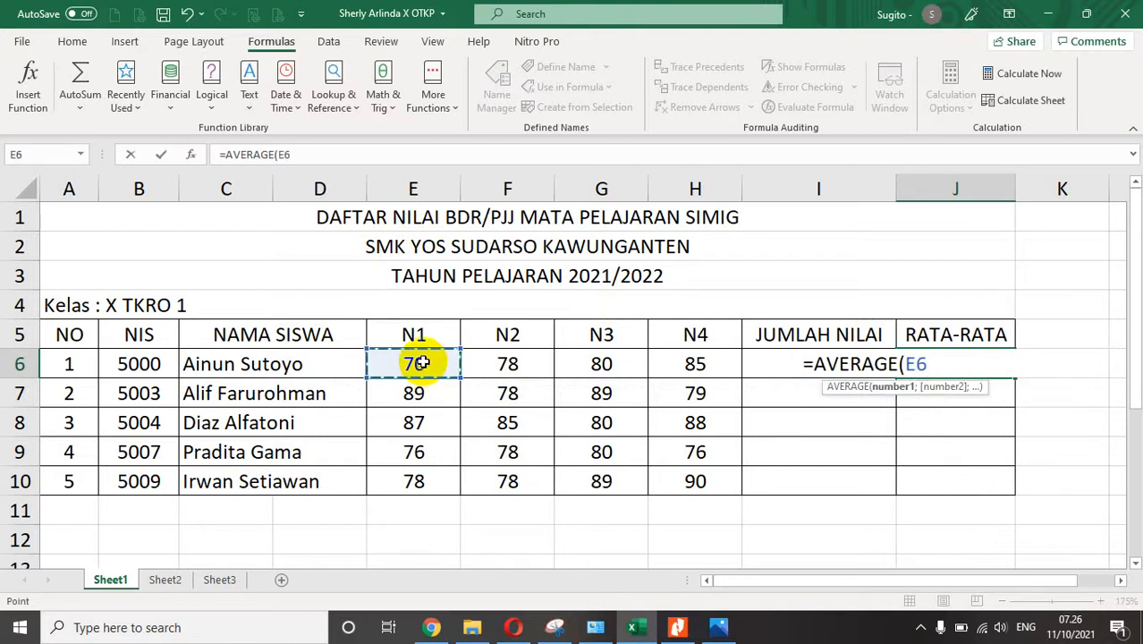
key(F8)
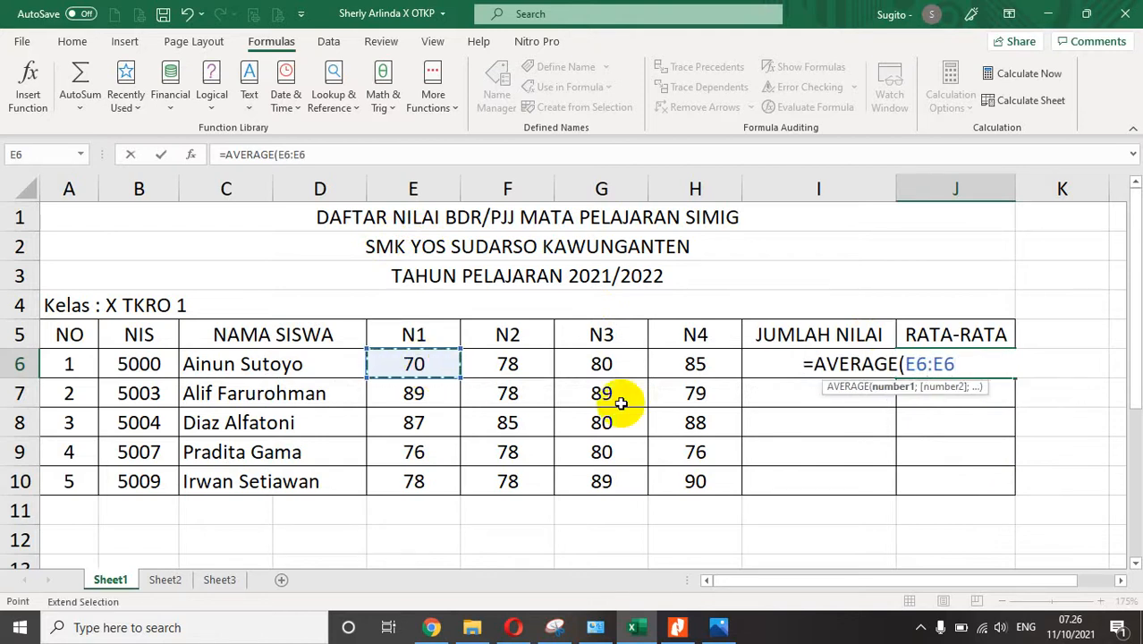
click(673, 363)
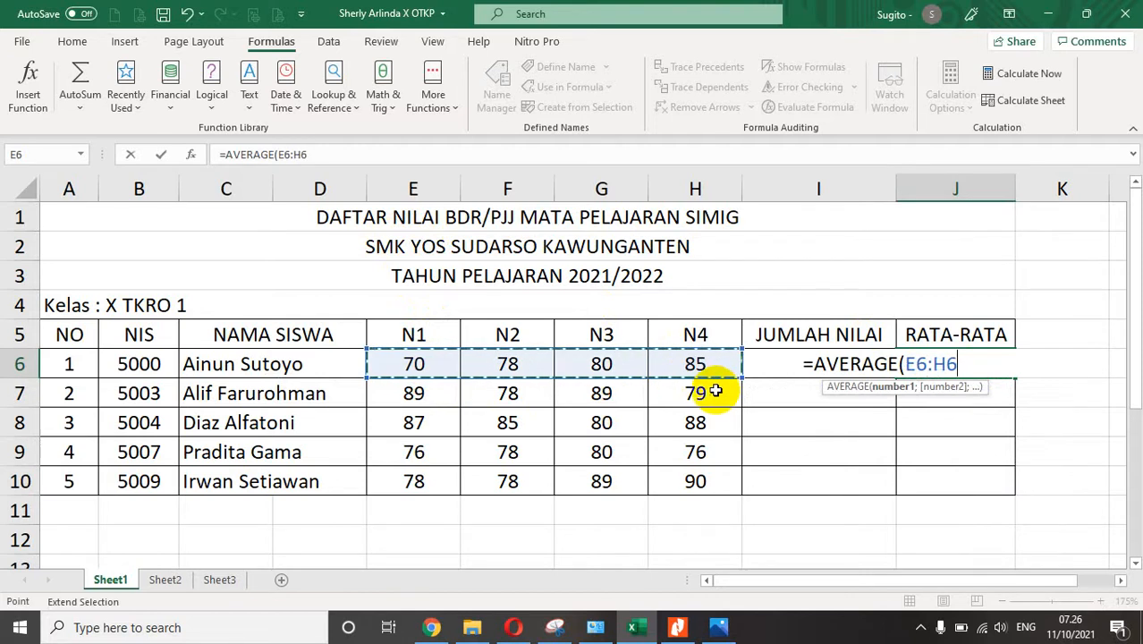
text())
key(Return)
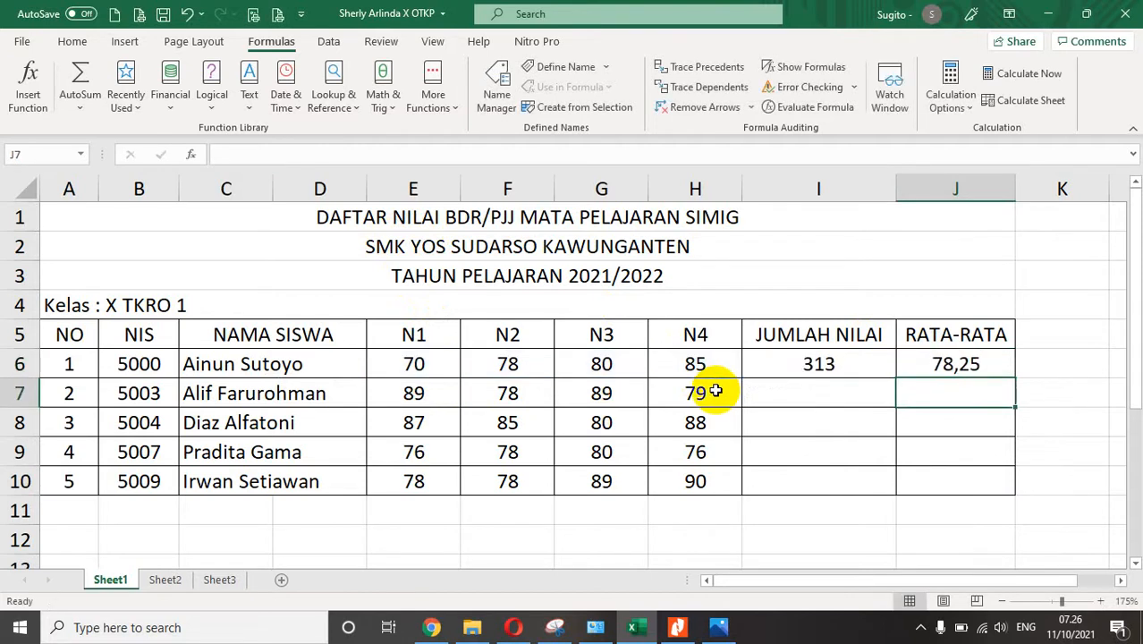